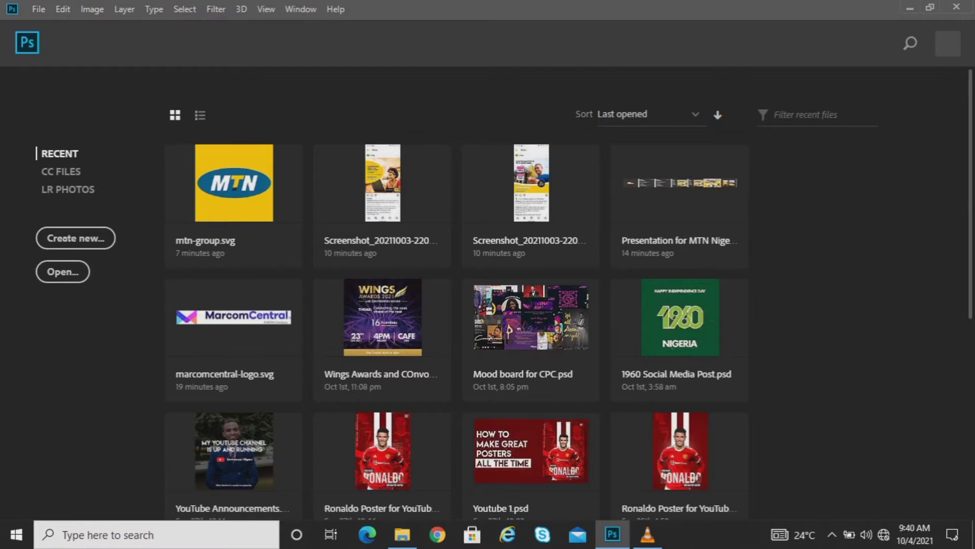
Create a new 1080 x 1080 pixel document at 300 pixels/inch with artboards enabled.
{"action": "left_click", "coordinate": [75, 238]}
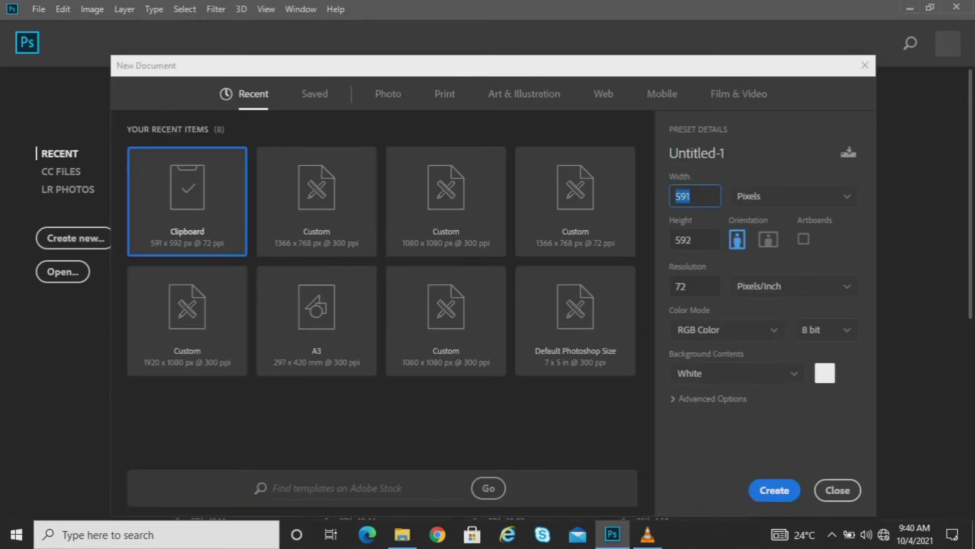
{"action": "type", "text": "1080"}
{"action": "key", "text": "Tab"}
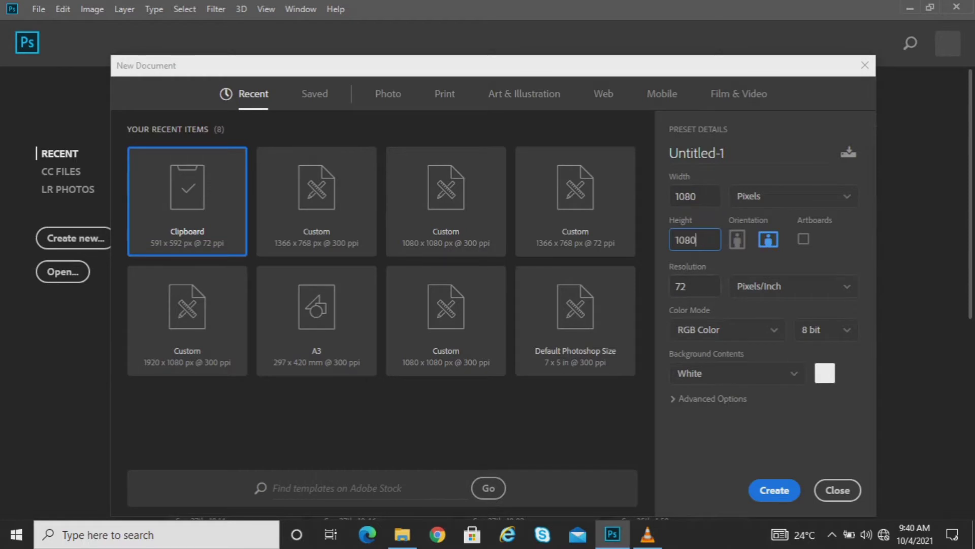
{"action": "type", "text": "1080"}
{"action": "key", "text": "Tab"}
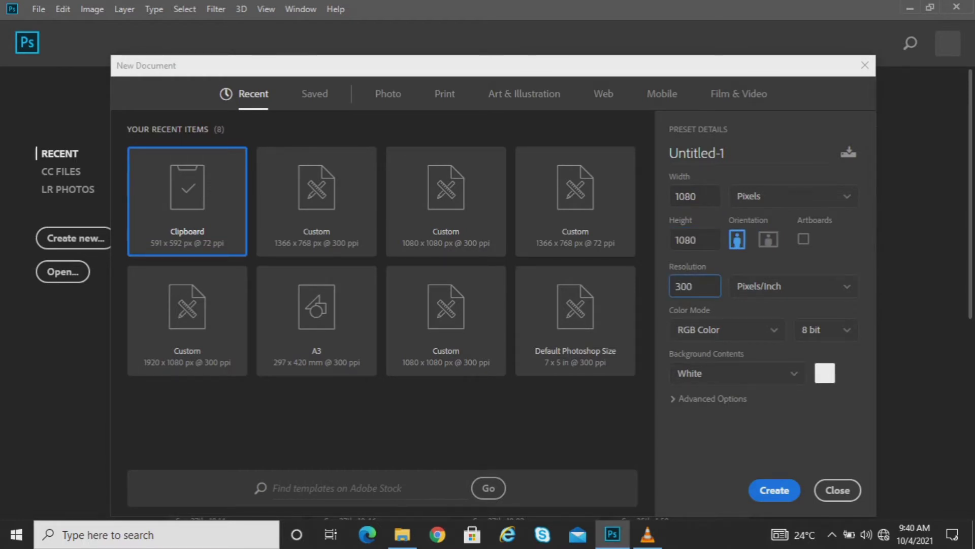
{"action": "left_click", "coordinate": [774, 490]}
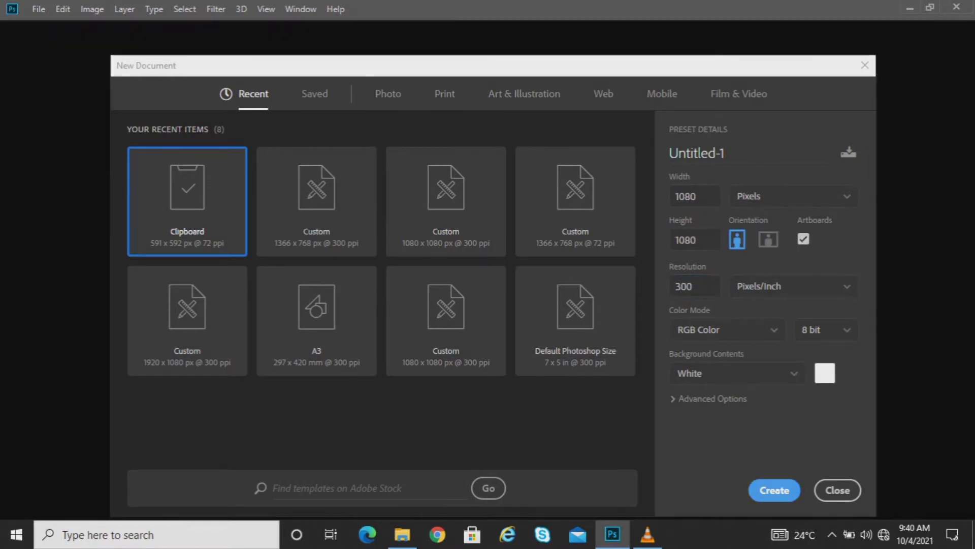
{"action": "key", "text": "v"}
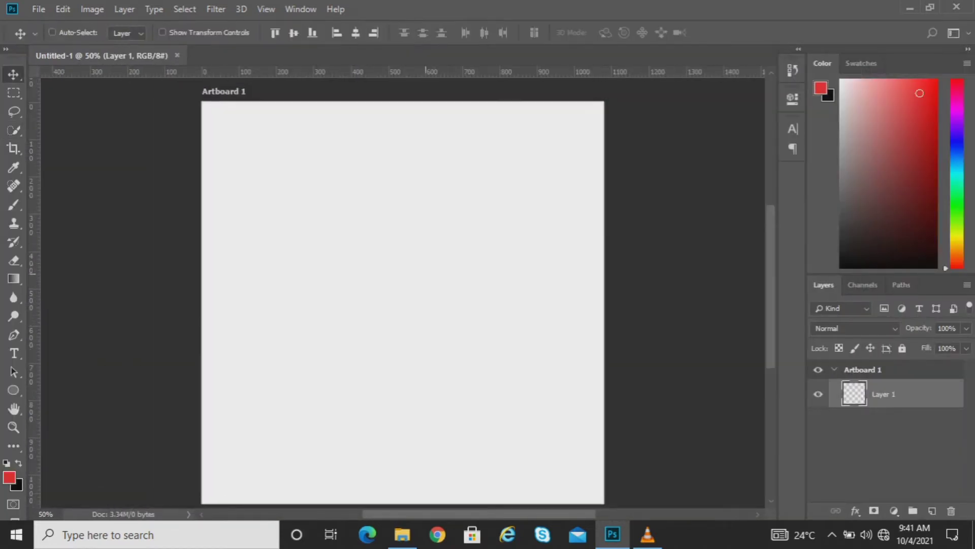
Place the Design 1 image from the file folder so that it fills Artboard 1.
{"action": "key", "text": "alt+Tab"}
{"action": "key", "text": "alt+Tab"}
{"action": "left_click_drag", "start_coordinate": [160, 104], "coordinate": [403, 303]}
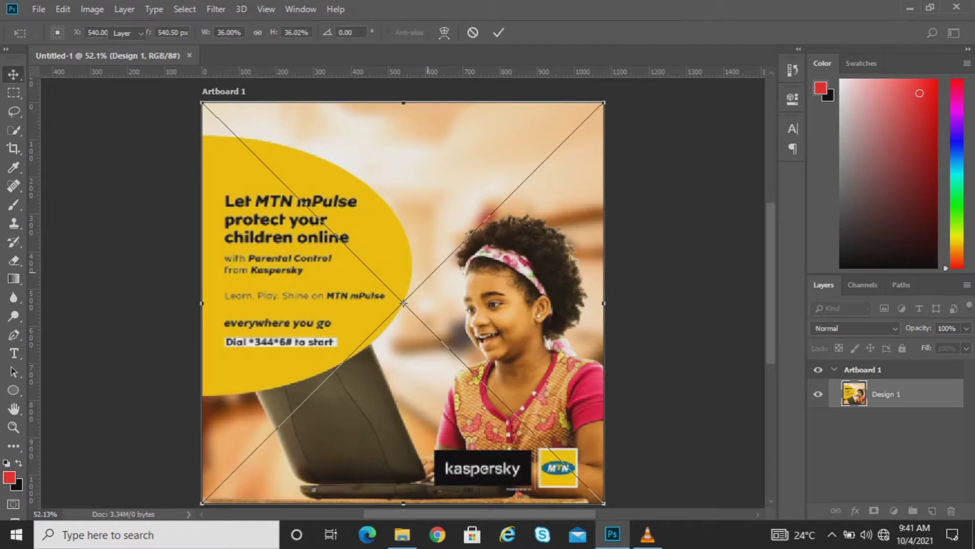
{"action": "key", "text": "Return"}
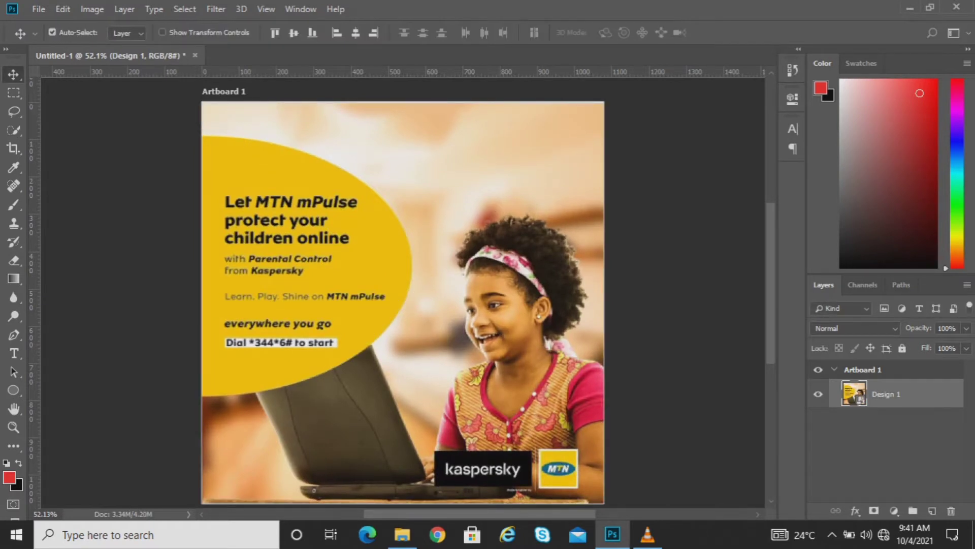
Add a second artboard of the same size beside Artboard 1, on its right side.
{"action": "left_click", "coordinate": [863, 370]}
{"action": "left_click", "coordinate": [637, 303]}
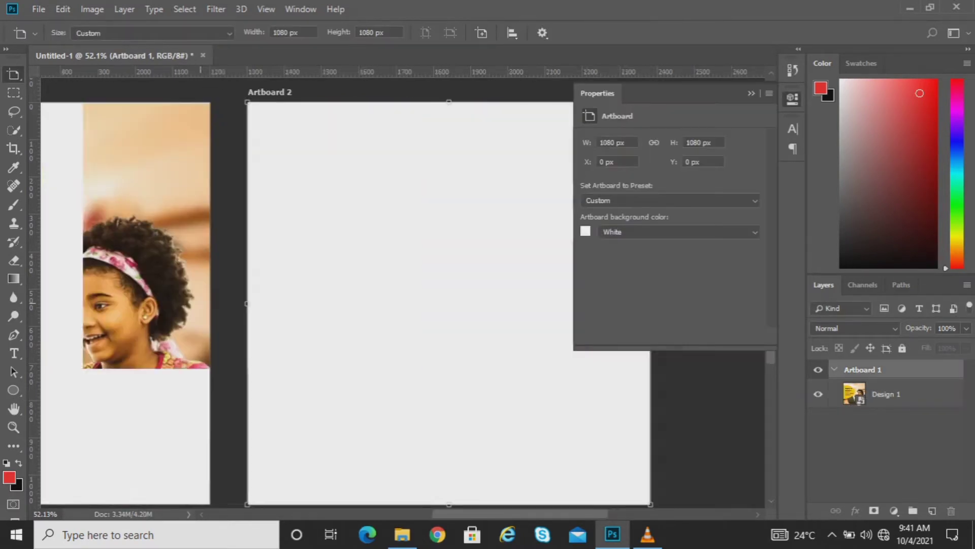
{"action": "left_click", "coordinate": [792, 98]}
{"action": "key", "text": "ctrl+0"}
{"action": "key", "text": "v"}
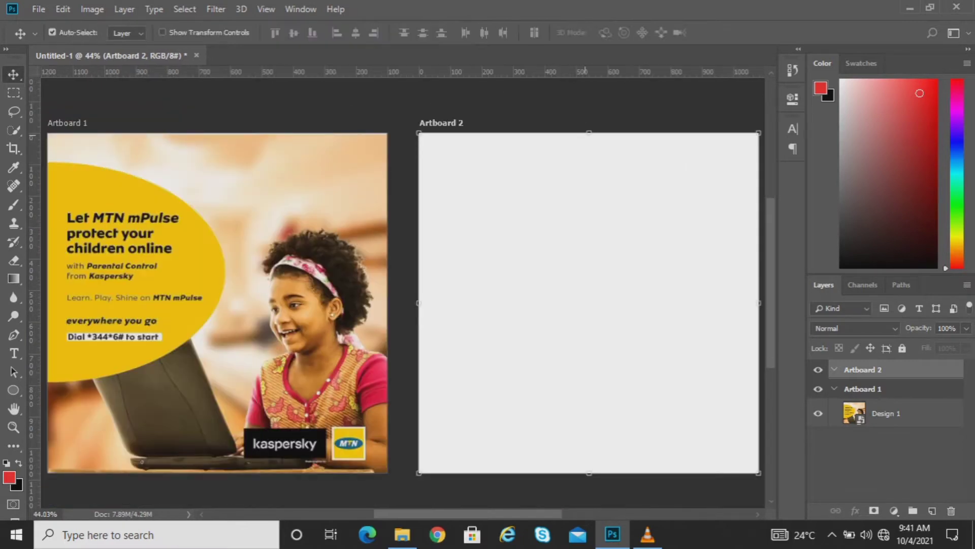
Place the Pexels photo of the boy at a laptop from the Downloads folder onto Artboard 2.
{"action": "key", "text": "alt+Tab"}
{"action": "left_click", "coordinate": [168, 48]}
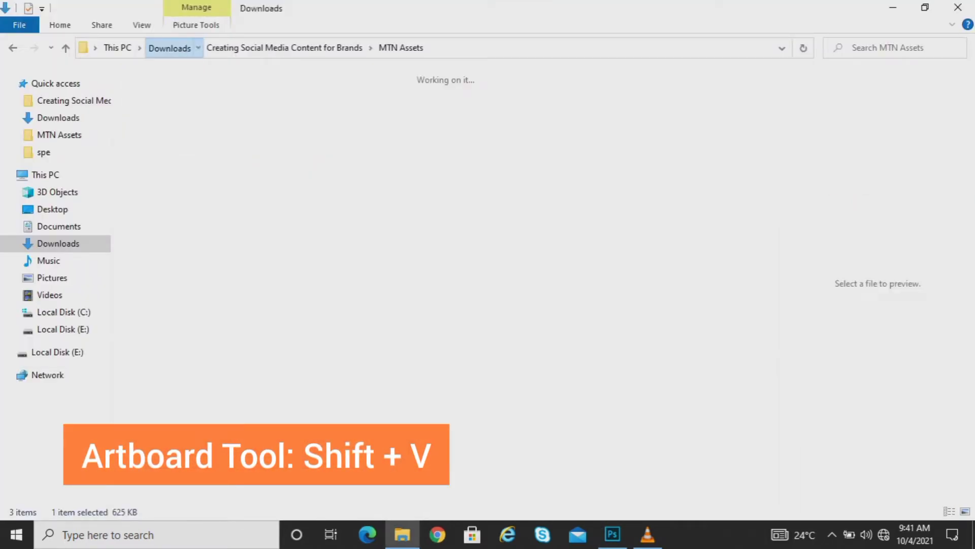
{"action": "scroll", "coordinate": [446, 325], "scroll_direction": "down", "scroll_amount": 4}
{"action": "left_click_drag", "start_coordinate": [452, 406], "coordinate": [464, 369]}
{"action": "key", "text": "alt+Tab"}
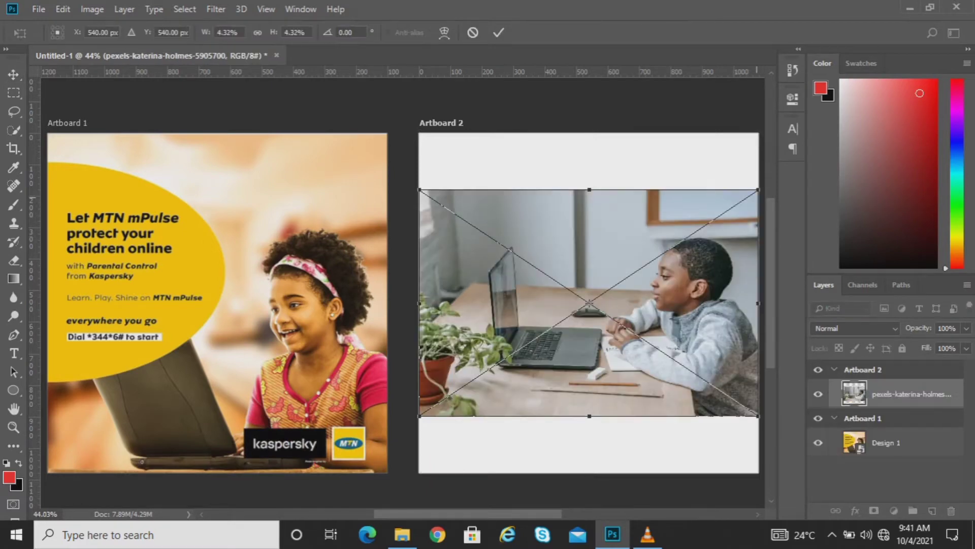
Scale the boy photo to about 6.52% so it fills Artboard 2's height, and shift it slightly left.
{"action": "left_click_drag", "start_coordinate": [758, 189], "coordinate": [653, 189]}
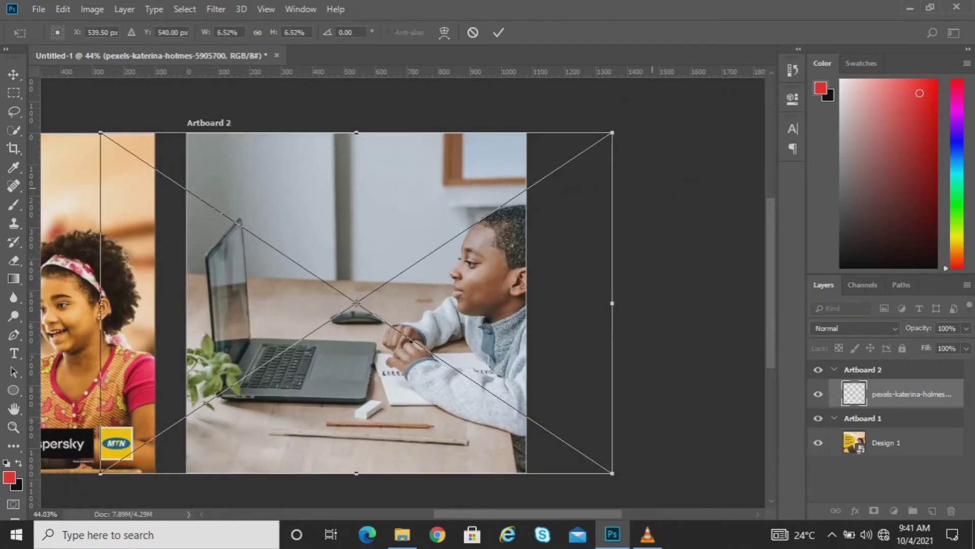
{"action": "left_click_drag", "start_coordinate": [488, 317], "coordinate": [456, 318]}
{"action": "key", "text": "Return"}
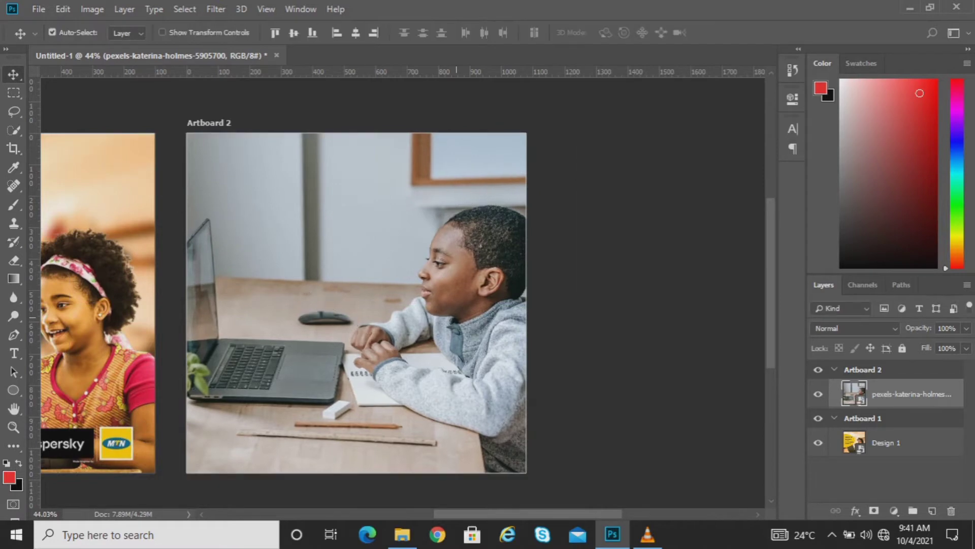
{"action": "key", "text": "ctrl+0"}
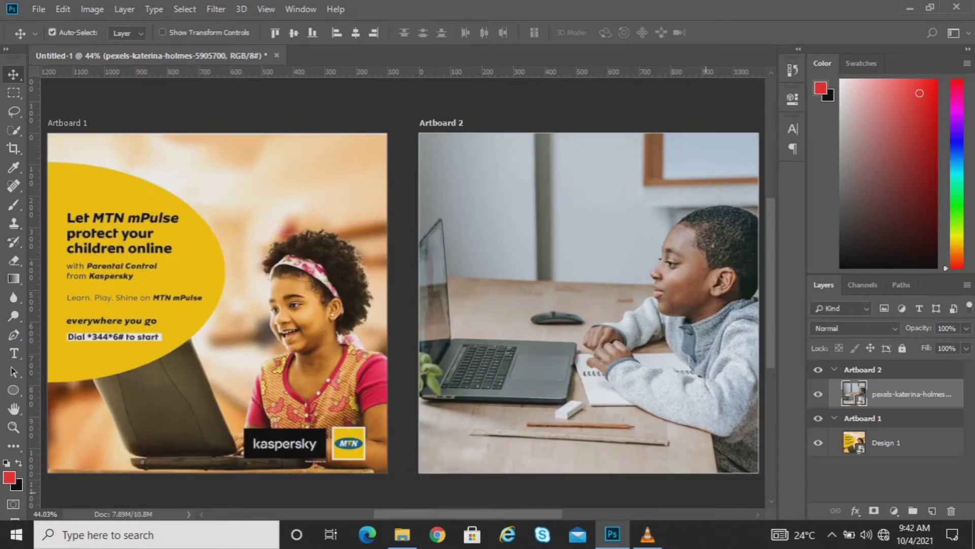
Add a Gradient Map adjustment layer above the boy photo using the Black, White preset.
{"action": "left_click", "coordinate": [894, 511]}
{"action": "key", "text": "Escape"}
{"action": "left_click", "coordinate": [894, 511]}
{"action": "left_click", "coordinate": [894, 486]}
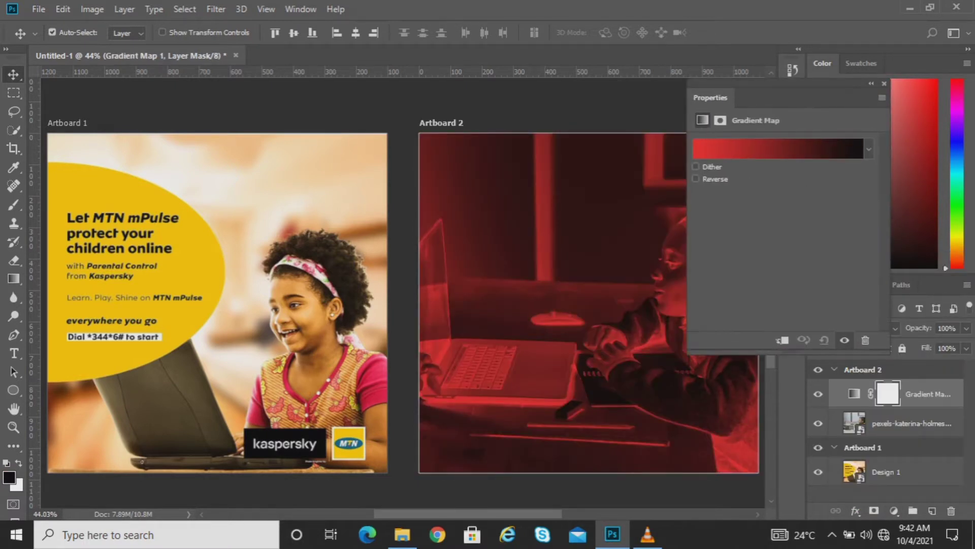
{"action": "left_click", "coordinate": [665, 145]}
{"action": "left_click", "coordinate": [716, 76]}
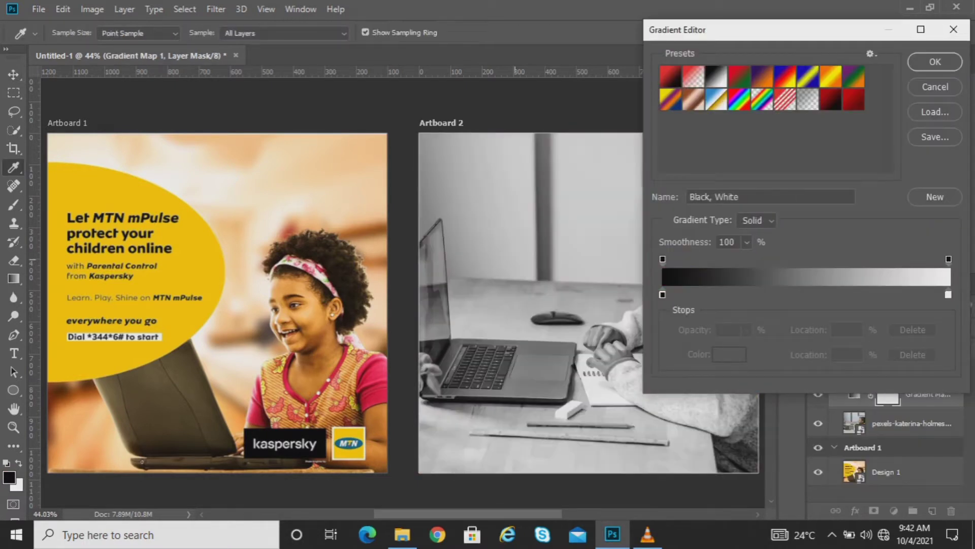
Add a golden-yellow #d2a724 colour stop at 53% in the gradient map.
{"action": "scroll", "coordinate": [399, 302], "scroll_direction": "right", "scroll_amount": 5}
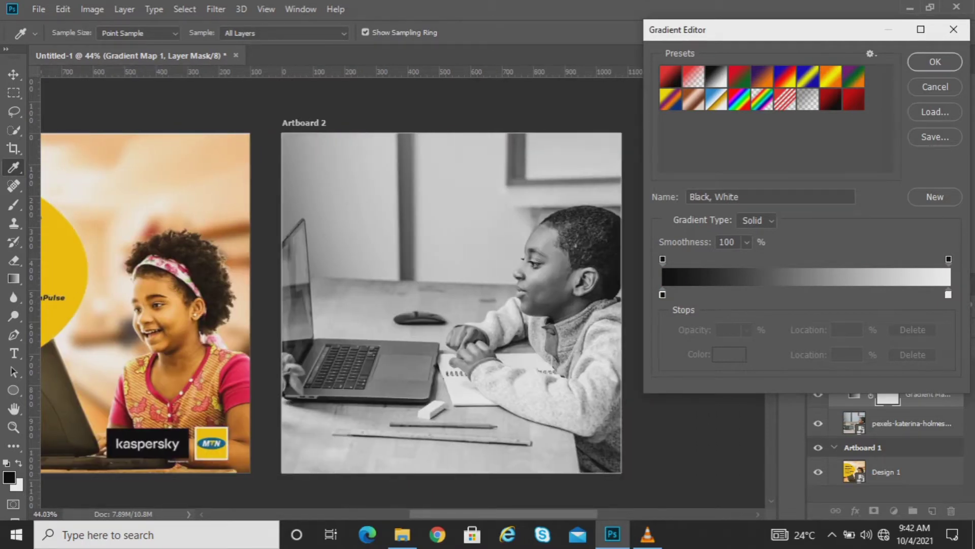
{"action": "left_click", "coordinate": [814, 294]}
{"action": "double_click", "coordinate": [814, 294]}
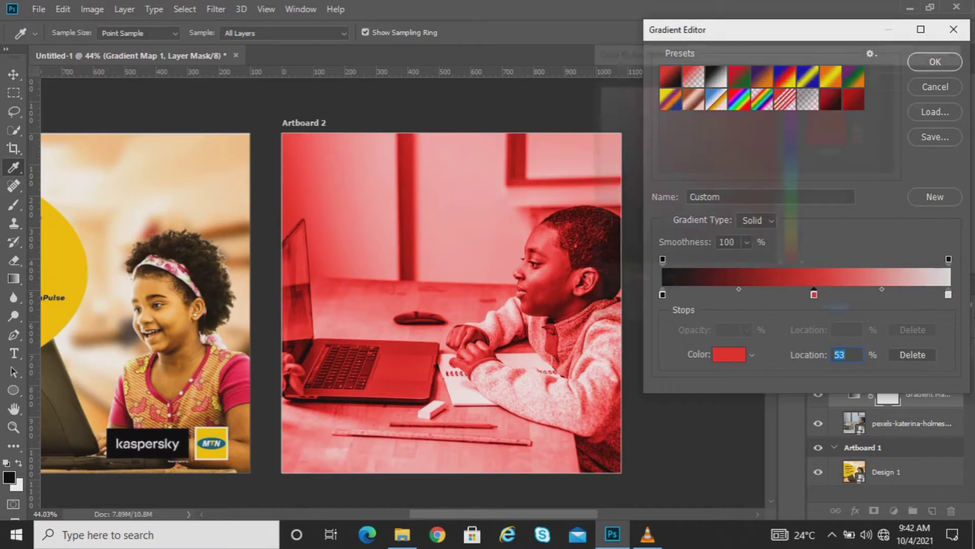
{"action": "left_click", "coordinate": [793, 234]}
{"action": "left_click_drag", "start_coordinate": [743, 98], "coordinate": [751, 144]}
{"action": "left_click", "coordinate": [793, 243]}
{"action": "type", "text": "c9a023"}
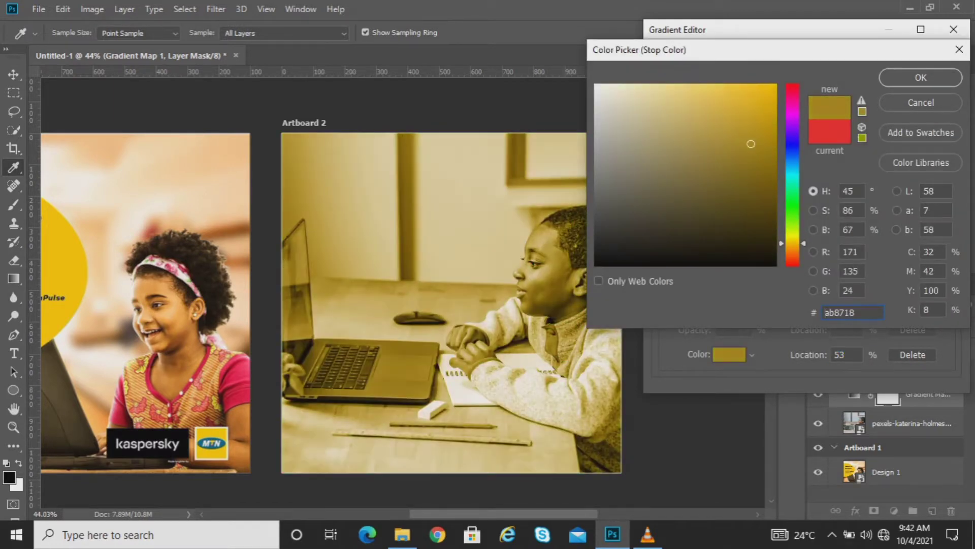
{"action": "type", "text": "d2a724"}
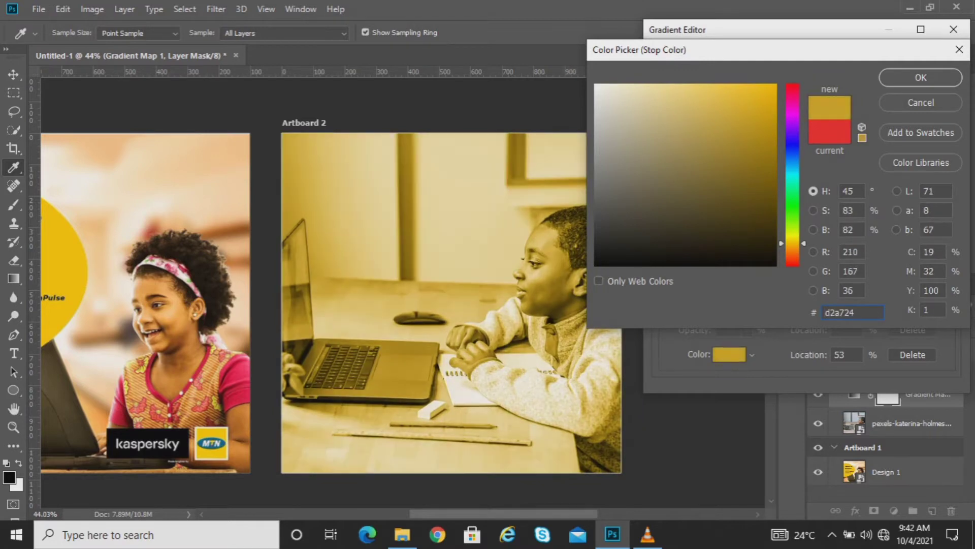
{"action": "key", "text": "Return"}
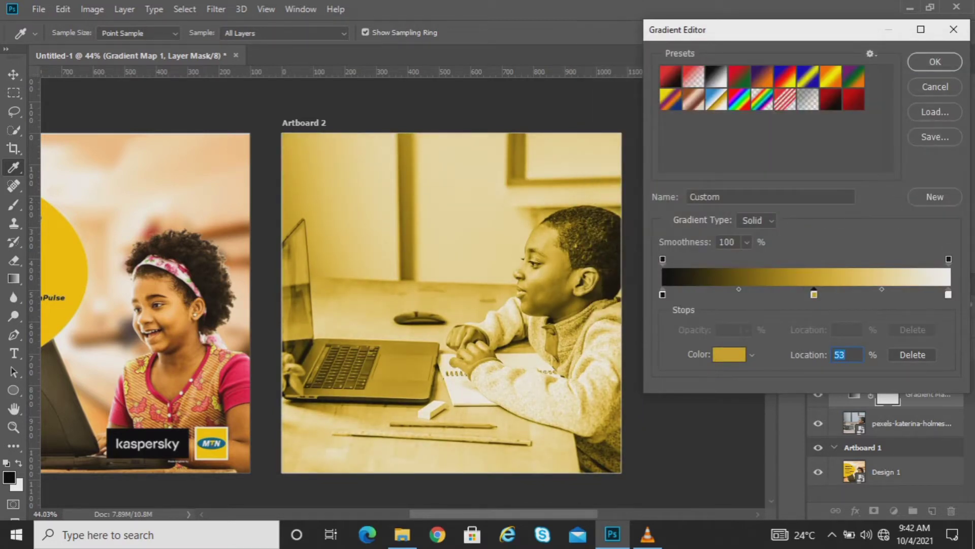
Shift the golden stop slightly toward the dark end and add a pale cream #f7e4a9 stop at 69% of the gradient.
{"action": "left_click_drag", "start_coordinate": [814, 294], "coordinate": [795, 295]}
{"action": "left_click", "coordinate": [860, 294]}
{"action": "double_click", "coordinate": [860, 294]}
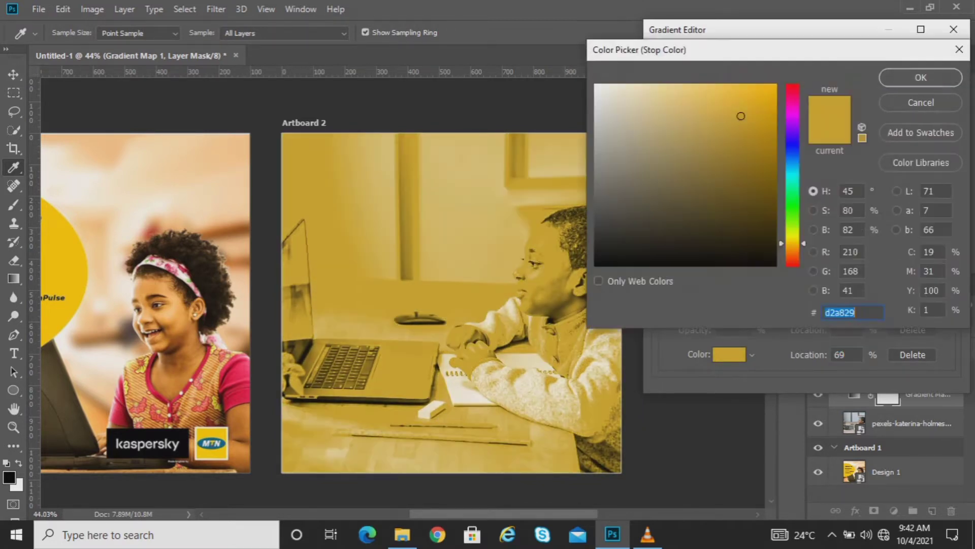
{"action": "type", "text": "e7dab1"}
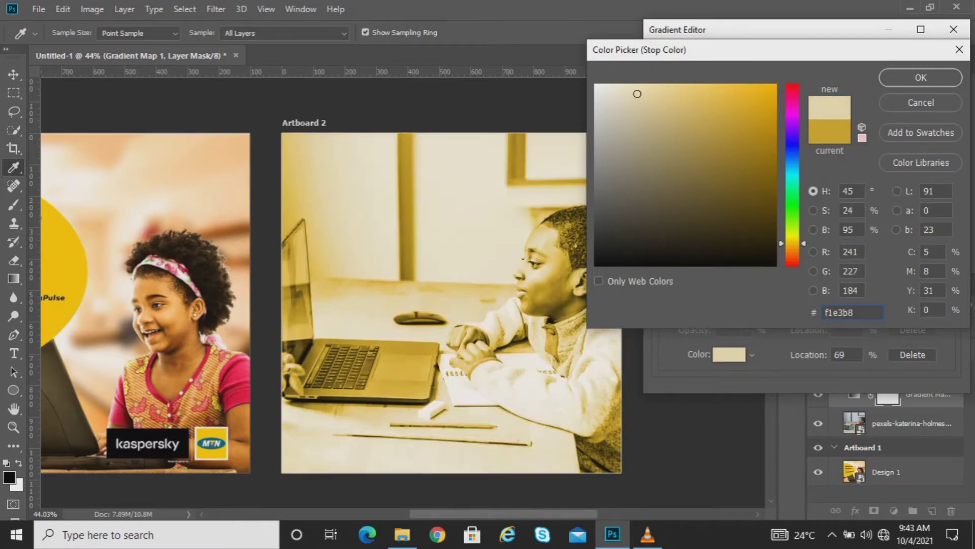
{"action": "type", "text": "f7e4a9"}
{"action": "key", "text": "Return"}
{"action": "key", "text": "Return"}
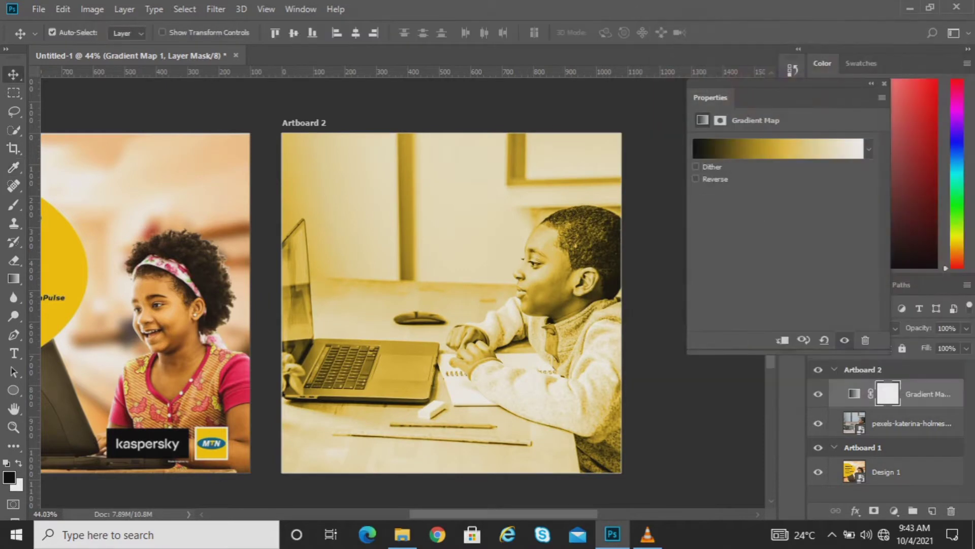
Set the gradient map layer's blend mode to Overlay and its opacity to 75%.
{"action": "left_click", "coordinate": [884, 83]}
{"action": "left_click", "coordinate": [855, 328]}
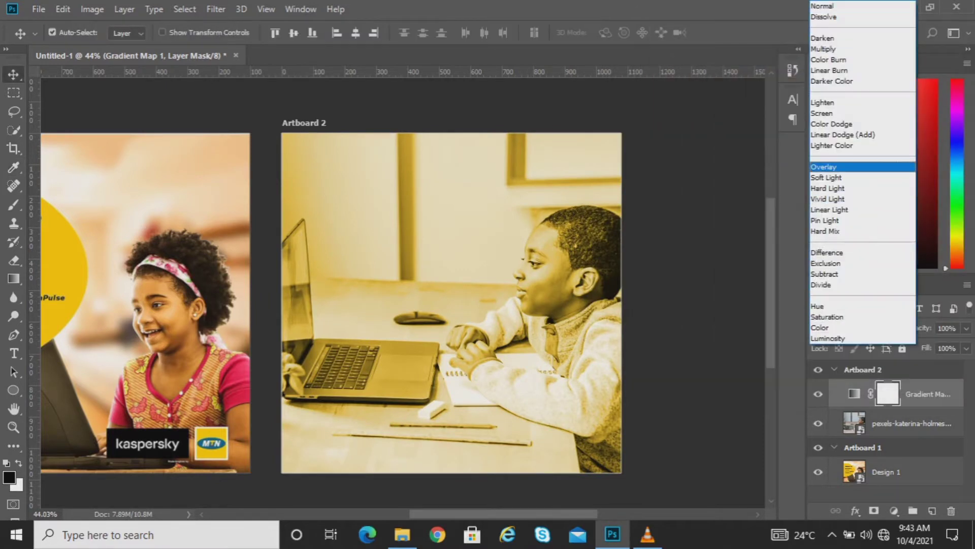
{"action": "left_click", "coordinate": [843, 166]}
{"action": "key", "text": "5"}
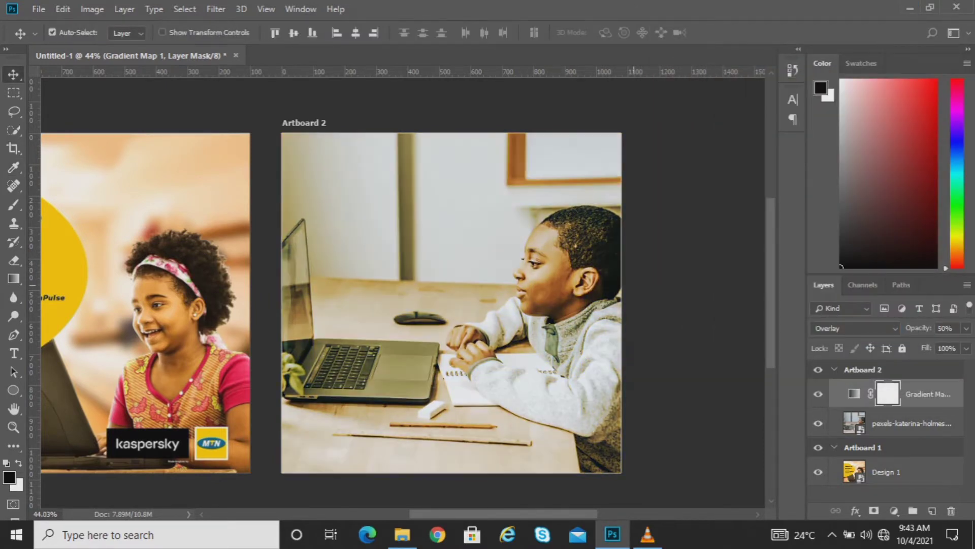
{"action": "key", "text": "6"}
{"action": "key", "text": "5"}
{"action": "scroll", "coordinate": [653, 254], "scroll_direction": "left", "scroll_amount": 12}
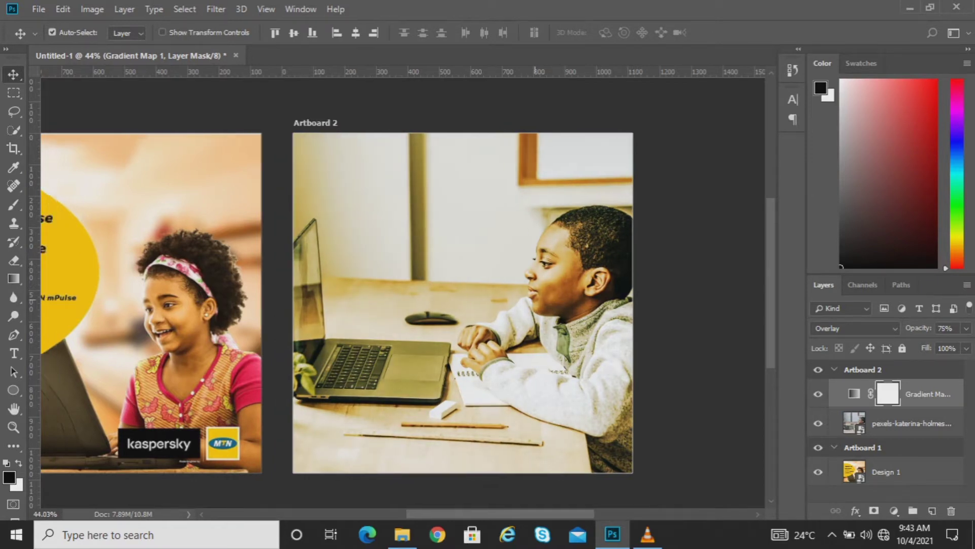
{"action": "scroll", "coordinate": [653, 254], "scroll_direction": "right", "scroll_amount": 7}
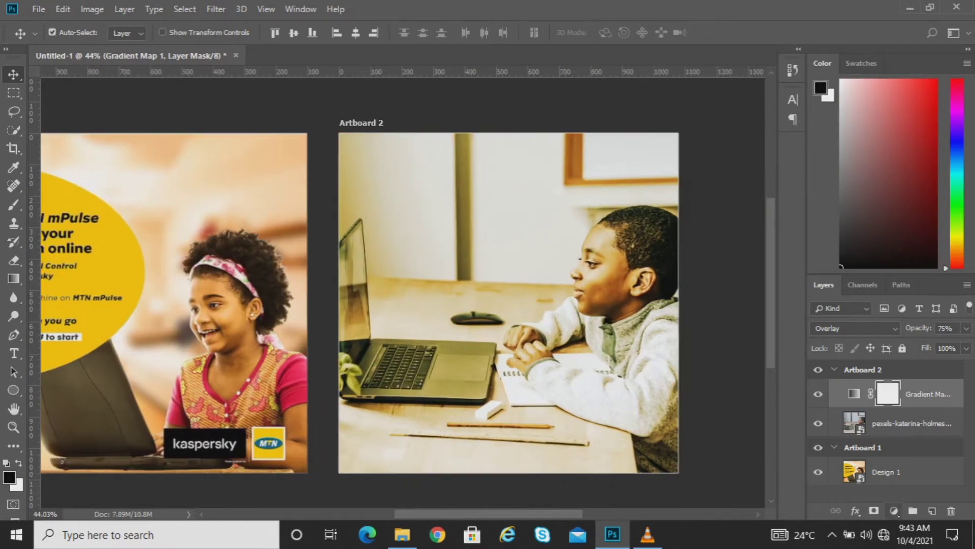
Add a Photo Filter adjustment layer above the gradient map with a brownish-orange #a5660c filter colour.
{"action": "left_click", "coordinate": [894, 510]}
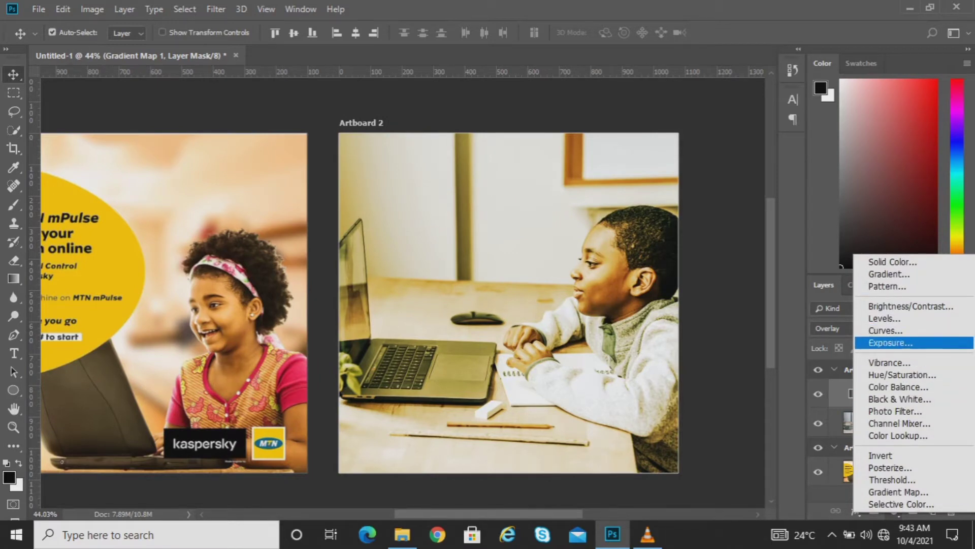
{"action": "left_click", "coordinate": [895, 411]}
{"action": "left_click", "coordinate": [740, 166]}
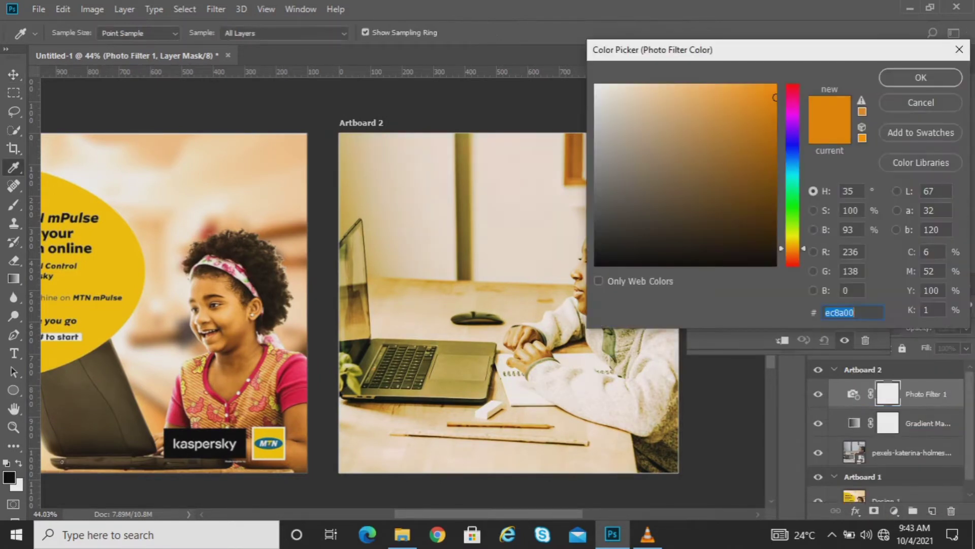
{"action": "type", "text": "ffffff"}
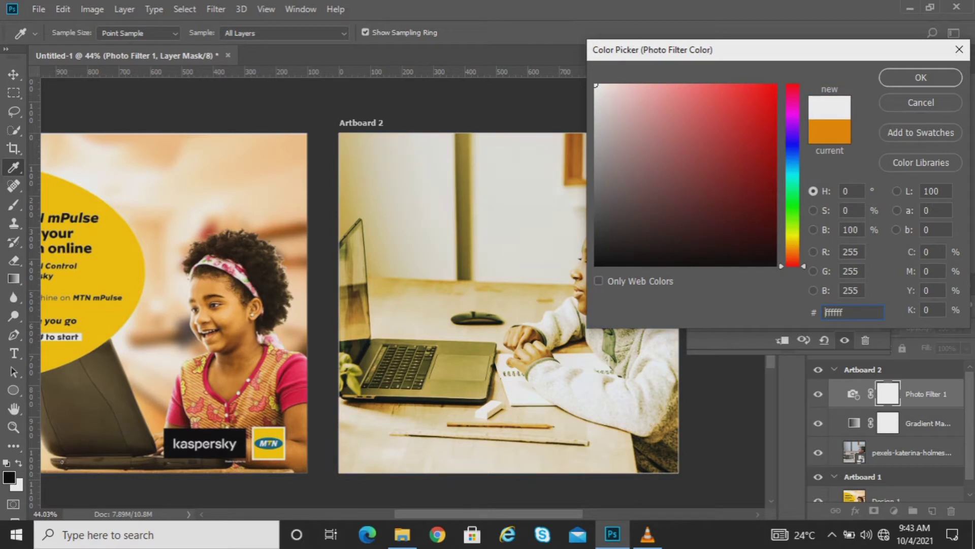
{"action": "left_click", "coordinate": [740, 207]}
{"action": "left_click", "coordinate": [829, 132]}
{"action": "left_click", "coordinate": [739, 204]}
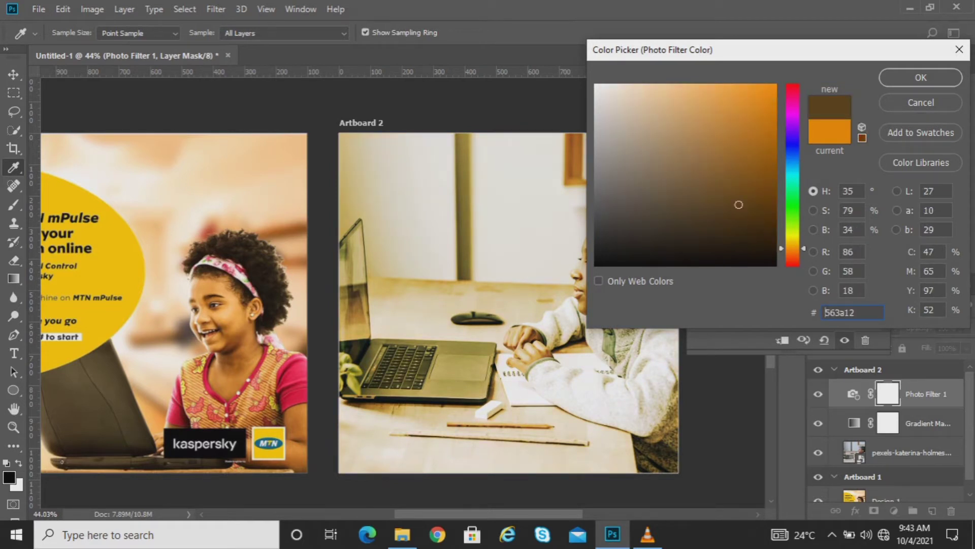
{"action": "left_click_drag", "start_coordinate": [751, 50], "coordinate": [813, 29]}
{"action": "mouse_move", "coordinate": [800, 187]}
{"action": "left_mouse_down"}
{"action": "mouse_move", "coordinate": [807, 164]}
{"action": "mouse_move", "coordinate": [808, 190]}
{"action": "mouse_move", "coordinate": [800, 194]}
{"action": "mouse_move", "coordinate": [826, 128]}
{"action": "left_mouse_up"}
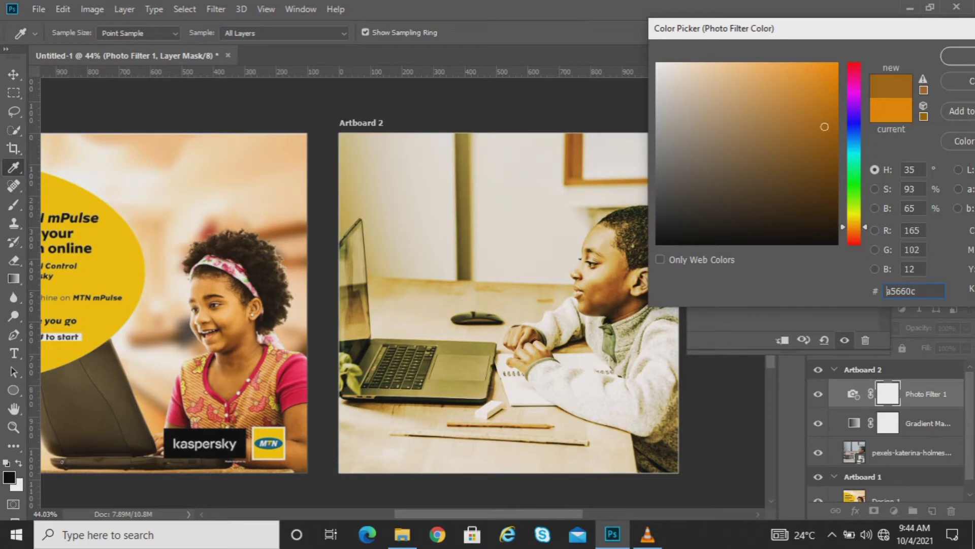
{"action": "key", "text": "Return"}
{"action": "left_click", "coordinate": [885, 84]}
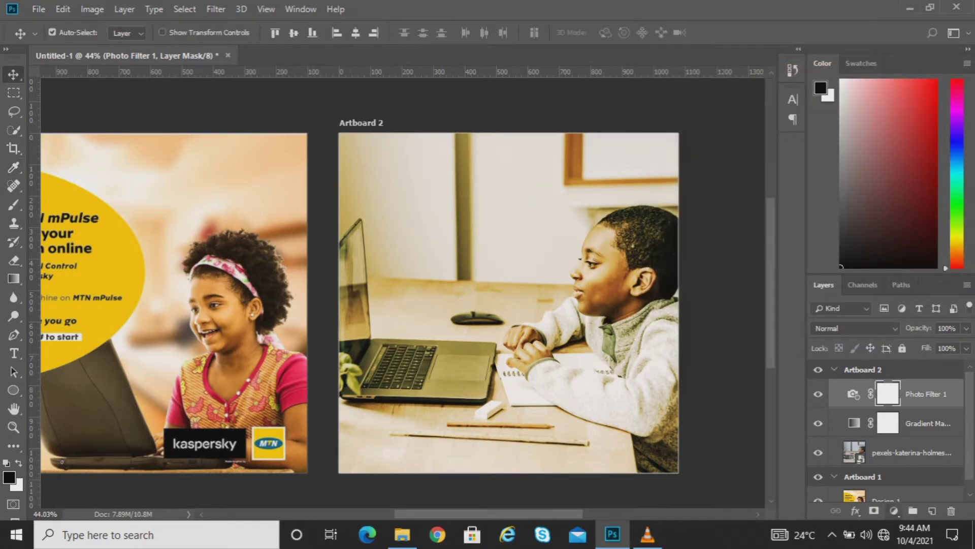
Add a Brightness/Contrast adjustment layer above the photo filter with brightness lowered to about -7.
{"action": "left_click", "coordinate": [894, 510]}
{"action": "left_click", "coordinate": [873, 304]}
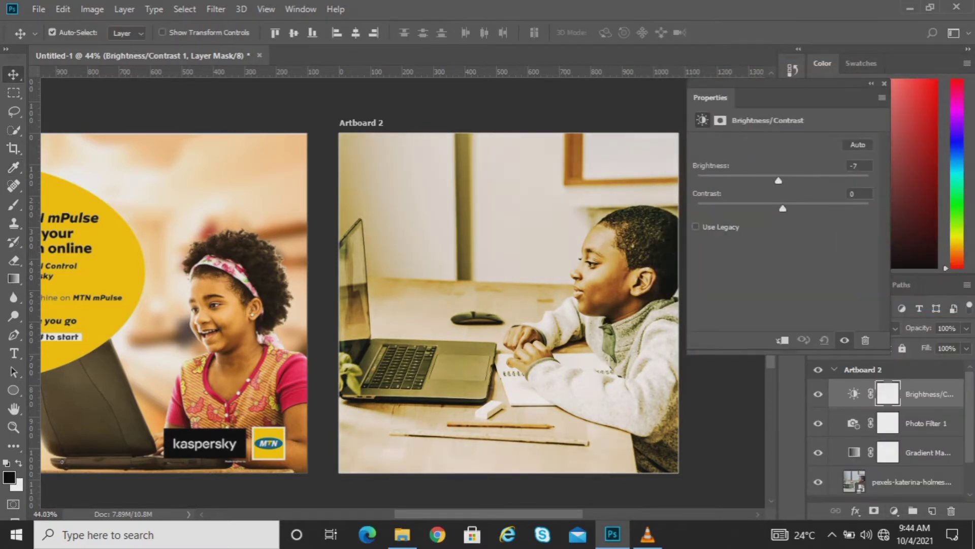
{"action": "left_click_drag", "start_coordinate": [779, 180], "coordinate": [782, 208]}
{"action": "left_click", "coordinate": [884, 83]}
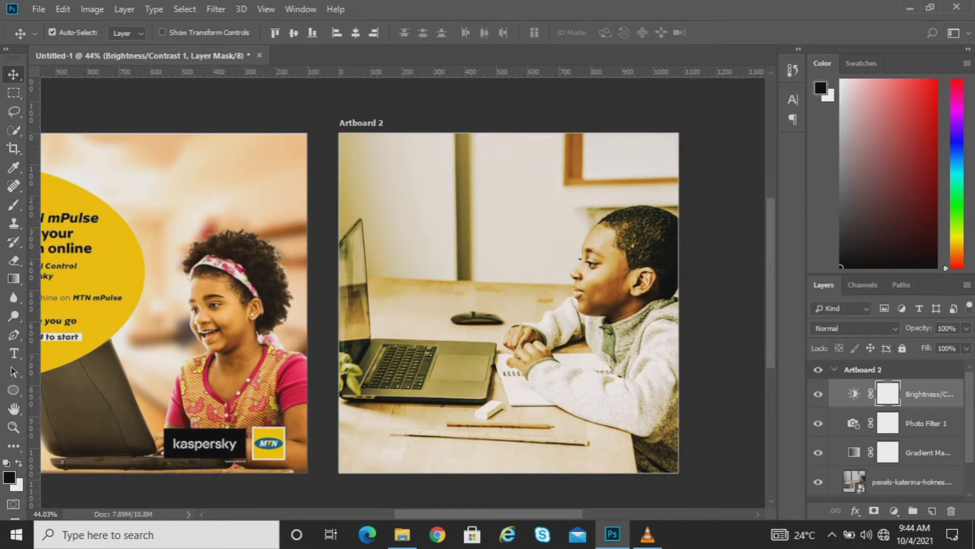
On the boy photo layer, quick-select the boy and the laptop, leaving the notebook out of the selection.
{"action": "key", "text": "ctrl+plus"}
{"action": "key", "text": "ctrl+plus"}
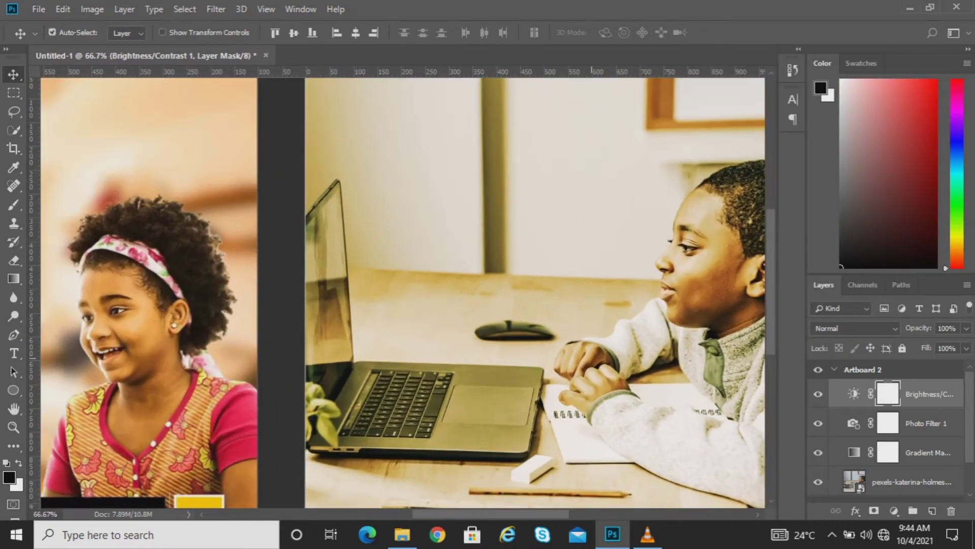
{"action": "left_click_drag", "start_coordinate": [592, 358], "coordinate": [523, 277]}
{"action": "left_click", "coordinate": [545, 272]}
{"action": "scroll", "coordinate": [546, 272], "scroll_direction": "right", "scroll_amount": 3}
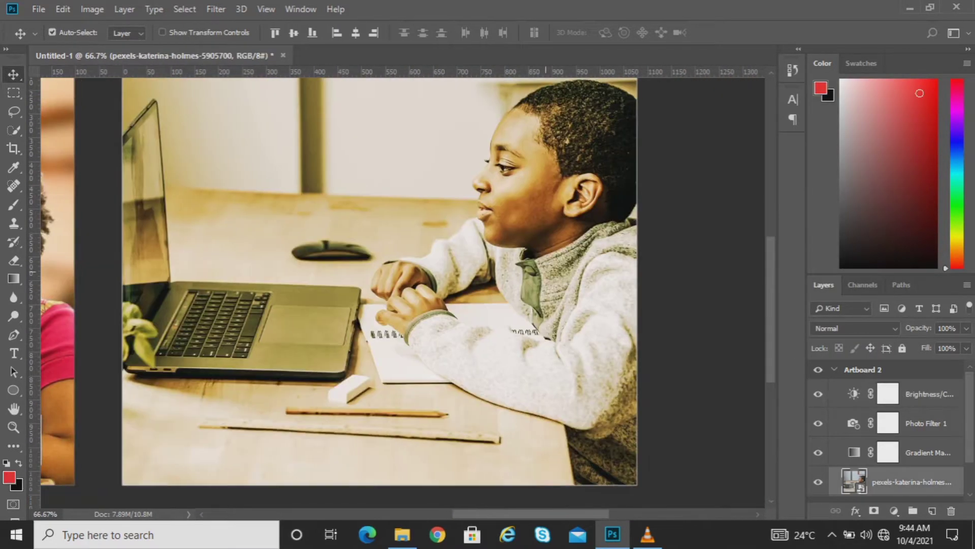
{"action": "key", "text": "w"}
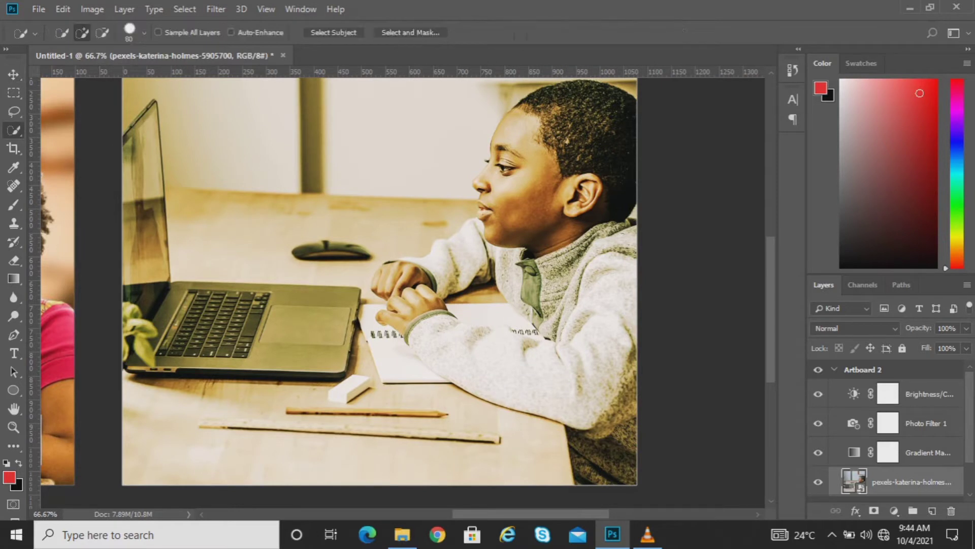
{"action": "mouse_move", "coordinate": [518, 193]}
{"action": "left_mouse_down"}
{"action": "mouse_move", "coordinate": [543, 173]}
{"action": "mouse_move", "coordinate": [553, 203]}
{"action": "mouse_move", "coordinate": [546, 300]}
{"action": "mouse_move", "coordinate": [491, 265]}
{"action": "mouse_move", "coordinate": [450, 269]}
{"action": "mouse_move", "coordinate": [427, 310]}
{"action": "mouse_move", "coordinate": [529, 358]}
{"action": "mouse_move", "coordinate": [606, 363]}
{"action": "left_mouse_up"}
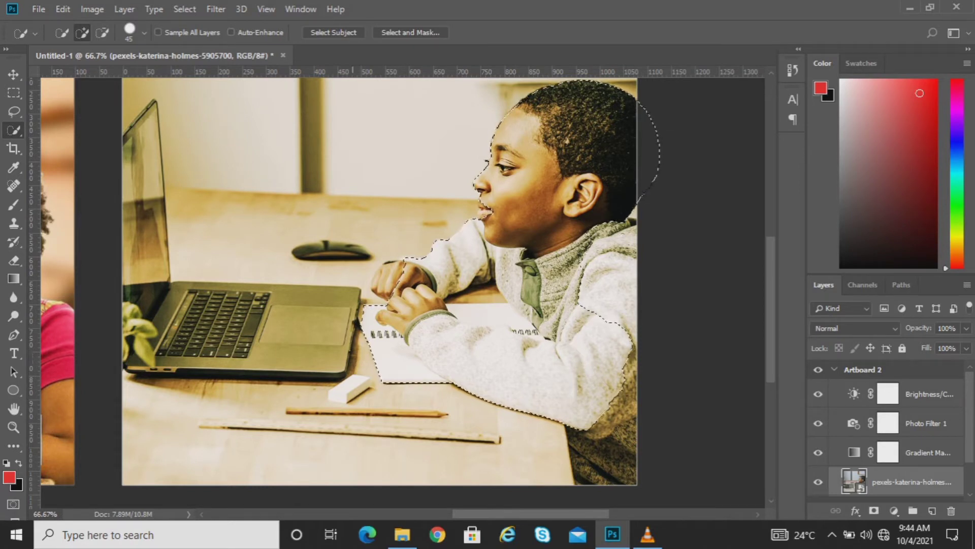
{"action": "left_click", "coordinate": [394, 357], "text": "alt"}
{"action": "mouse_move", "coordinate": [213, 325]}
{"action": "left_mouse_down"}
{"action": "mouse_move", "coordinate": [238, 327]}
{"action": "mouse_move", "coordinate": [203, 330]}
{"action": "mouse_move", "coordinate": [165, 315]}
{"action": "mouse_move", "coordinate": [139, 226]}
{"action": "mouse_move", "coordinate": [143, 147]}
{"action": "left_mouse_up"}
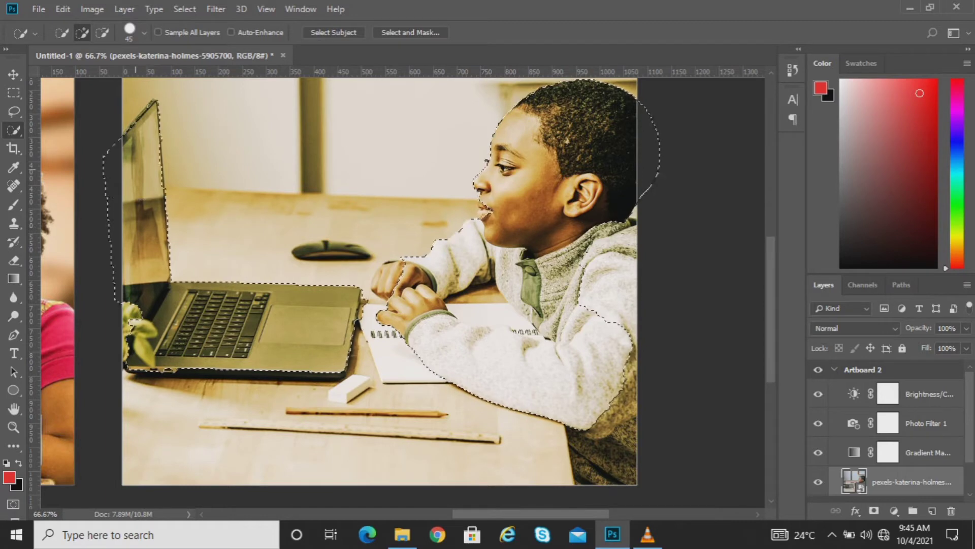
Check the selection in Quick Mask mode and extend it over the boy's shoulder at the artboard's right edge.
{"action": "key", "text": "ctrl+minus"}
{"action": "scroll", "coordinate": [401, 290], "scroll_direction": "up", "scroll_amount": 2}
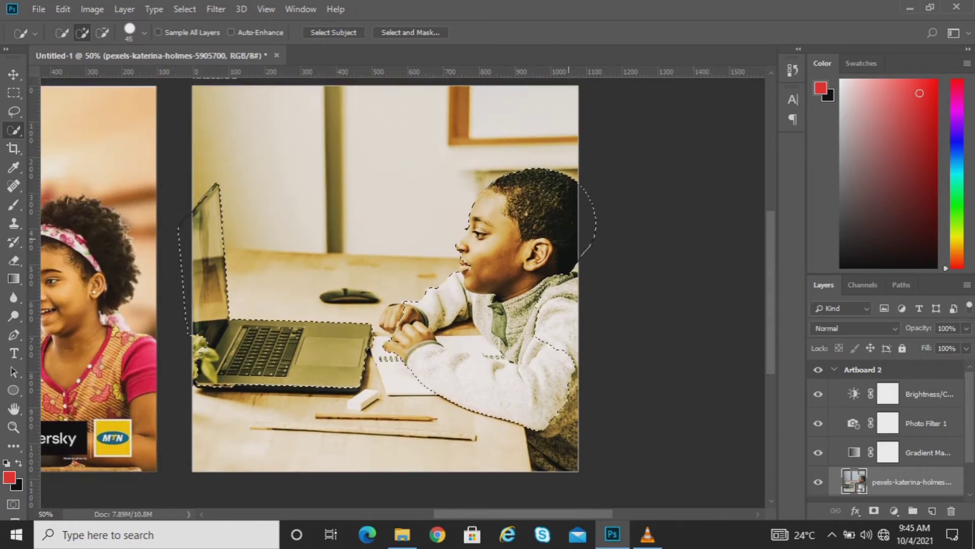
{"action": "key", "text": "q"}
{"action": "key", "text": "q"}
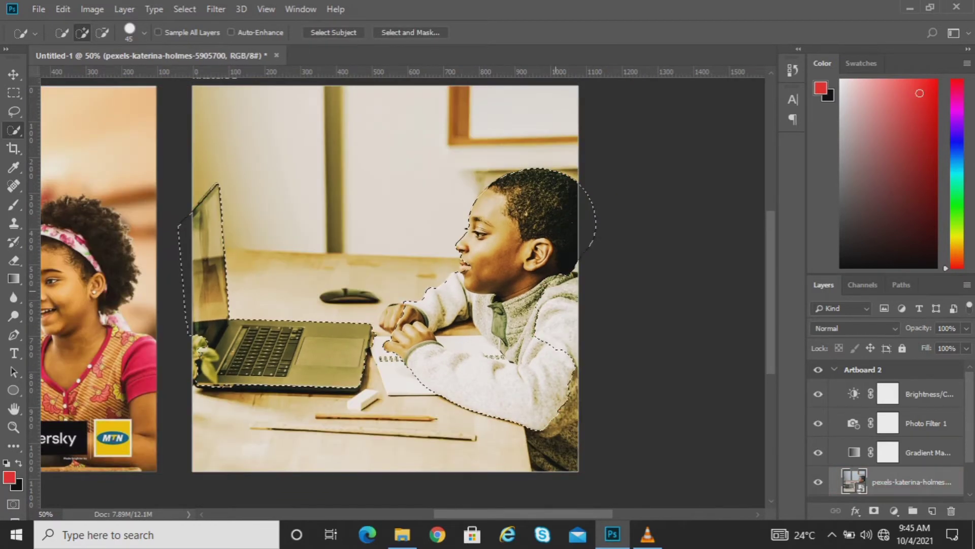
{"action": "key", "text": "q"}
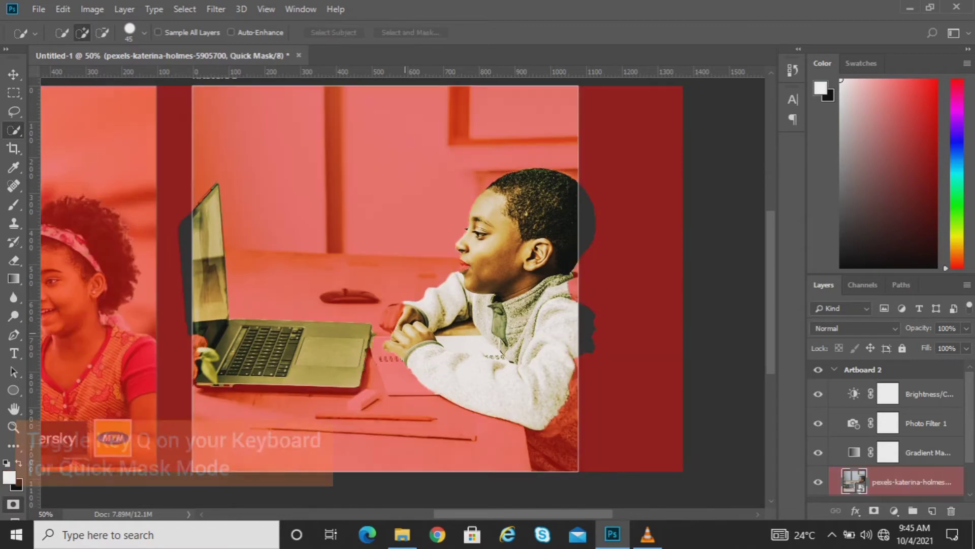
{"action": "key", "text": "q"}
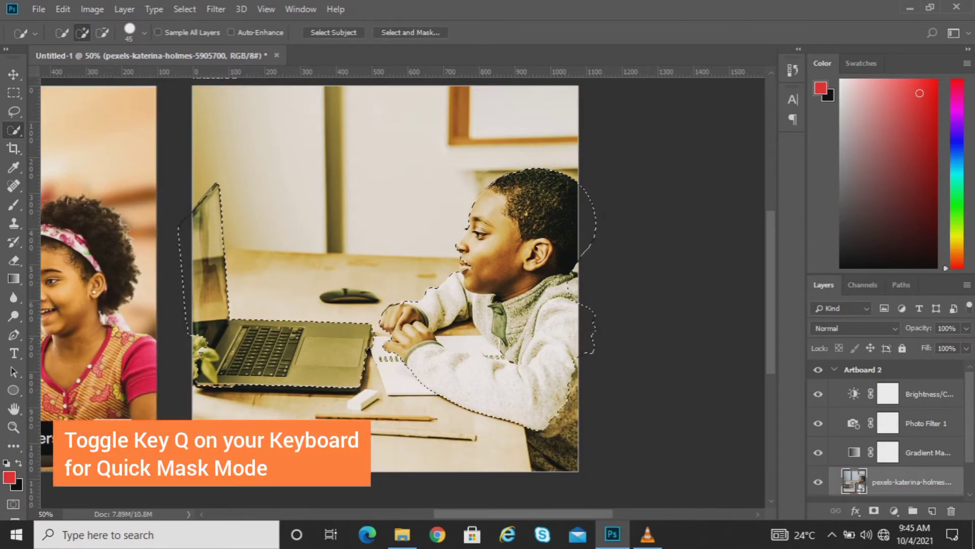
Try to duplicate the selected boy and laptop onto a new layer and shift them to test the cut-out.
{"action": "key", "text": "ctrl+j"}
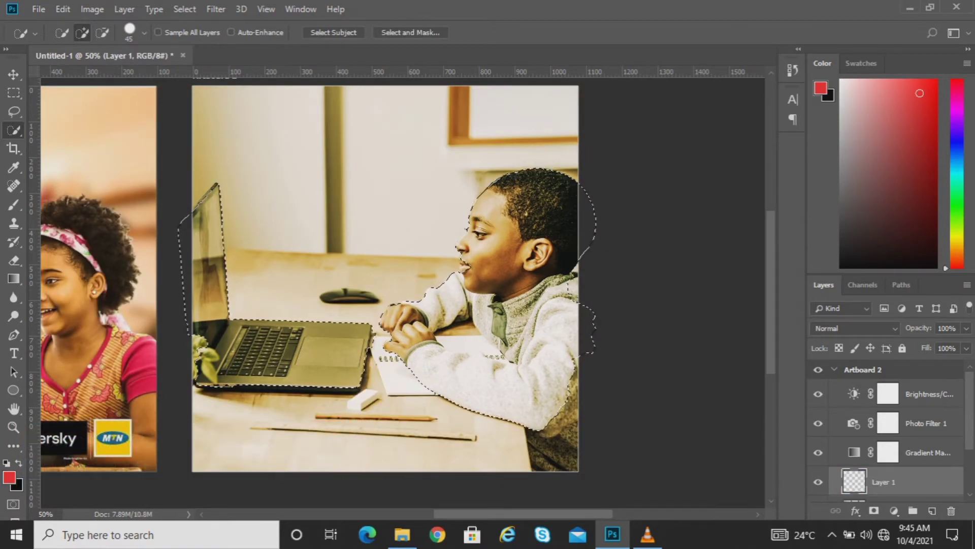
{"action": "key", "text": "v"}
{"action": "left_click_drag", "start_coordinate": [508, 330], "coordinate": [445, 313]}
{"action": "key", "text": "ctrl+z"}
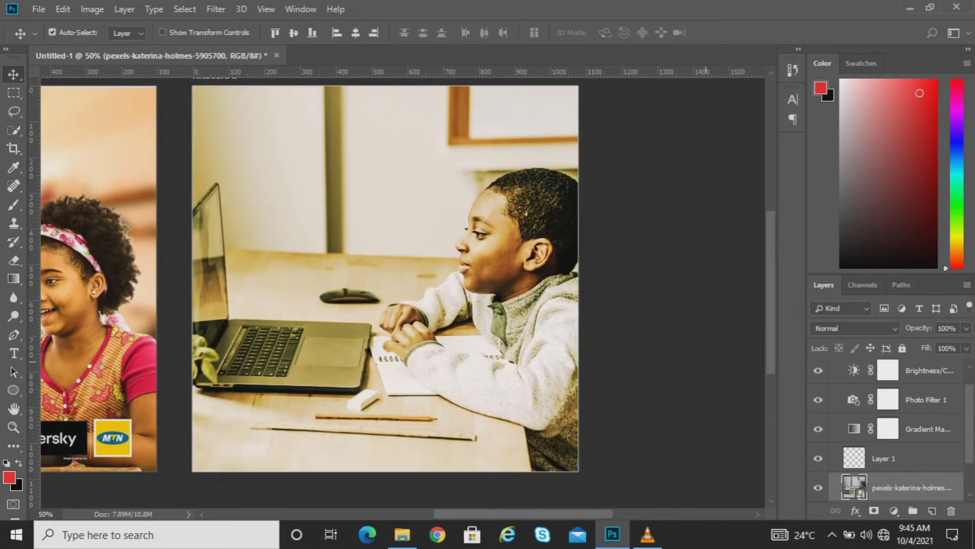
{"action": "key", "text": "ctrl+alt+z"}
{"action": "left_click", "coordinate": [895, 459]}
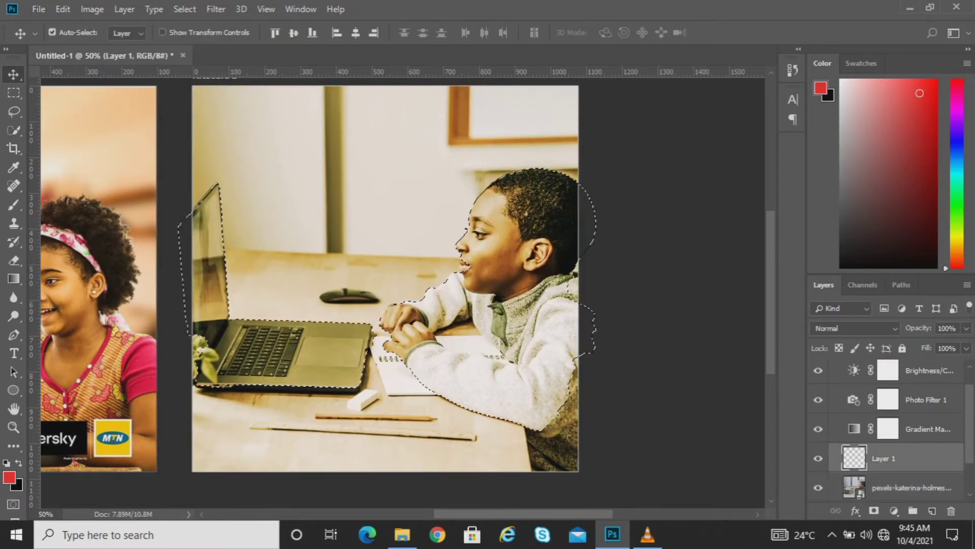
{"action": "key", "text": "ctrl+z"}
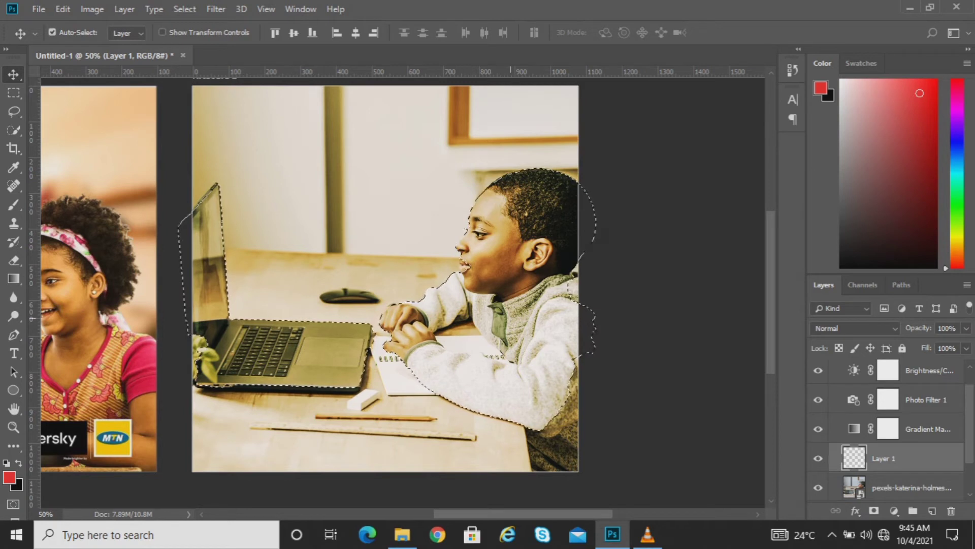
Copy the selected boy and laptop from the photo layer onto their own layer with Layer Via Copy.
{"action": "left_click", "coordinate": [494, 282]}
{"action": "key", "text": "w"}
{"action": "right_click", "coordinate": [487, 279]}
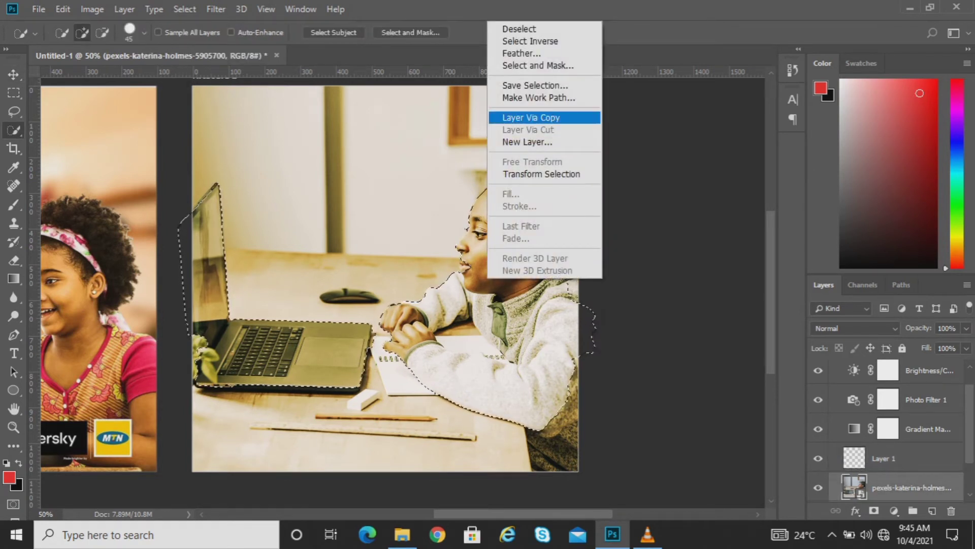
{"action": "left_click", "coordinate": [531, 117]}
{"action": "key", "text": "v"}
Delete the empty layer above the cut-out, then test-move the cut-out and undo the move.
{"action": "left_click", "coordinate": [883, 458]}
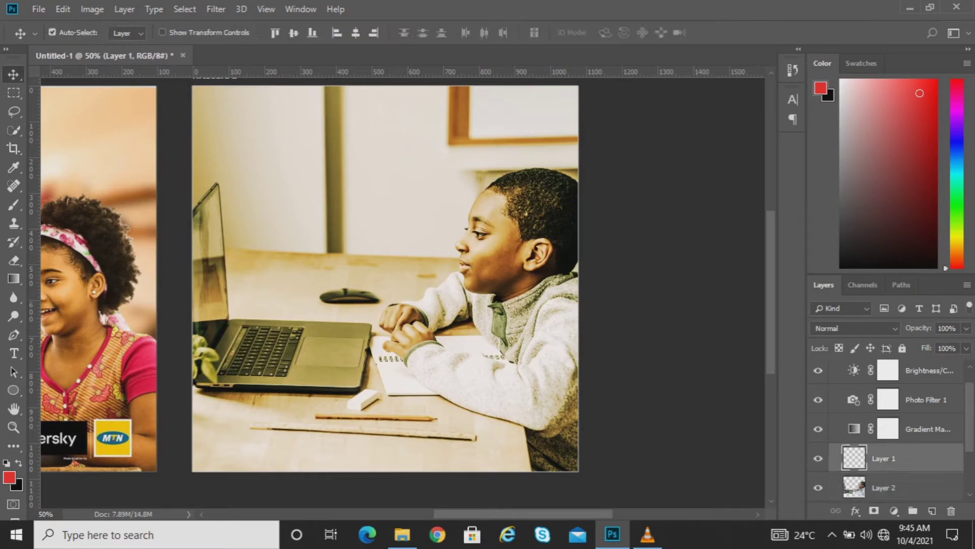
{"action": "key", "text": "Delete"}
{"action": "left_click_drag", "start_coordinate": [509, 308], "coordinate": [461, 276]}
{"action": "key", "text": "ctrl+z"}
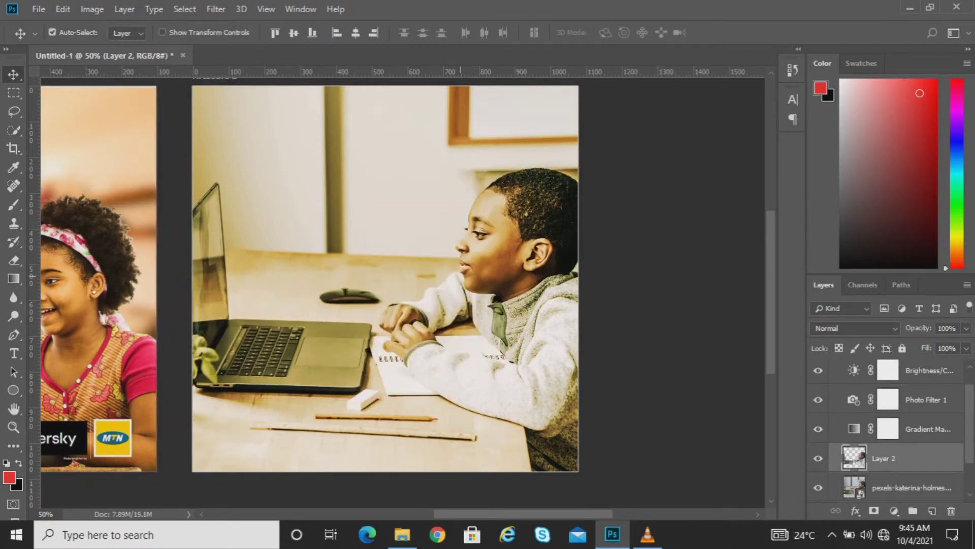
Apply a Gaussian Blur with a radius of about 5 pixels to the original photo layer behind the cut-out.
{"action": "left_click", "coordinate": [911, 488]}
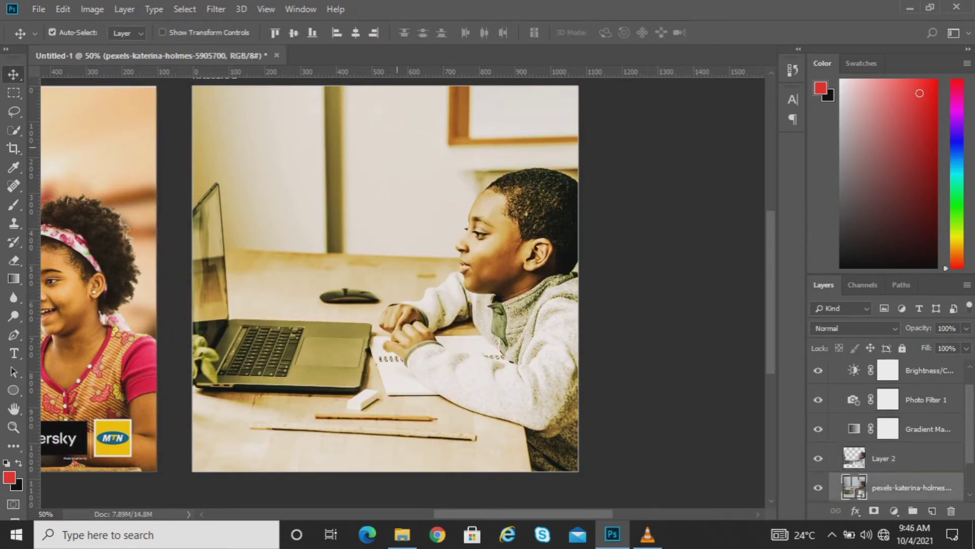
{"action": "scroll", "coordinate": [309, 129], "scroll_direction": "left", "scroll_amount": 3}
{"action": "left_click", "coordinate": [216, 9]}
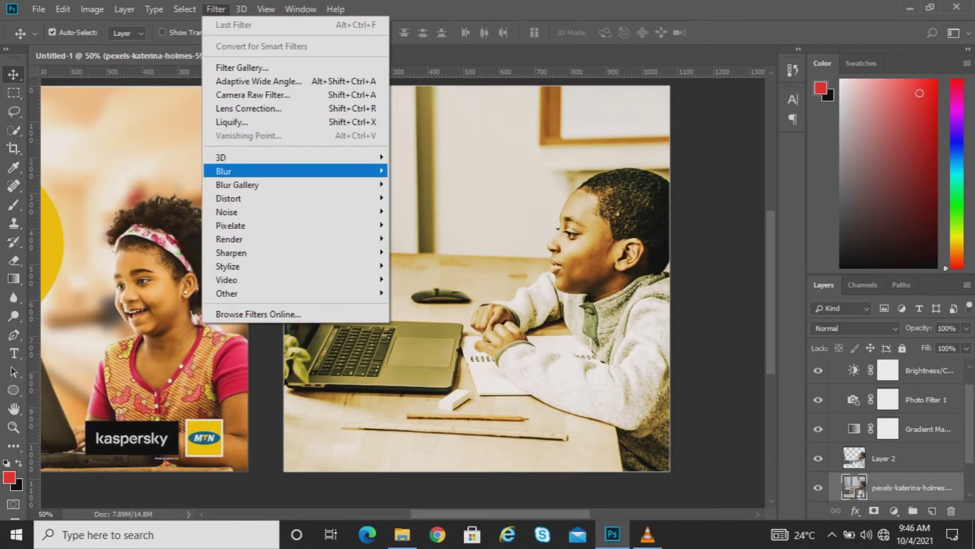
{"action": "mouse_move", "coordinate": [294, 171]}
{"action": "left_click", "coordinate": [427, 225]}
{"action": "left_click_drag", "start_coordinate": [423, 76], "coordinate": [213, 115]}
{"action": "left_click_drag", "start_coordinate": [175, 336], "coordinate": [209, 336]}
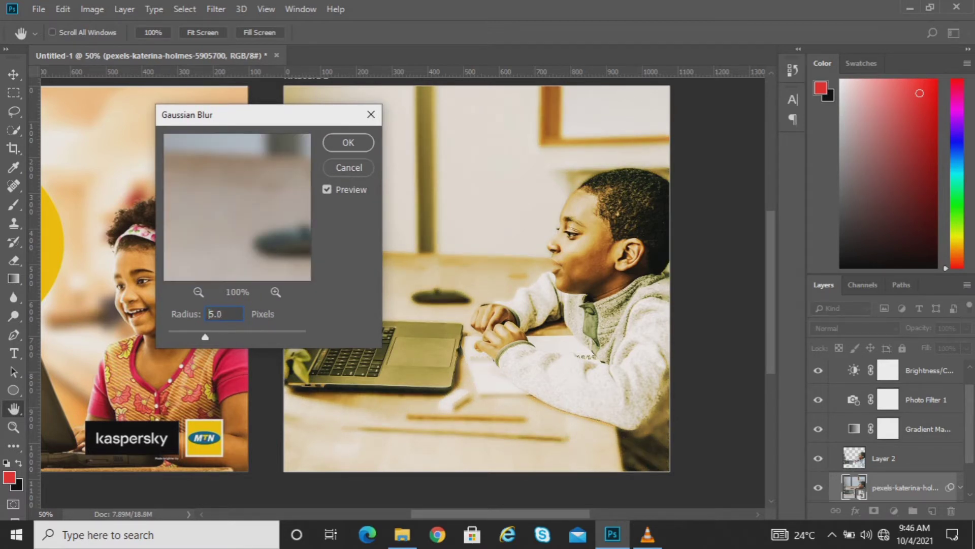
{"action": "key", "text": "Down"}
{"action": "key", "text": "Down"}
{"action": "key", "text": "Return"}
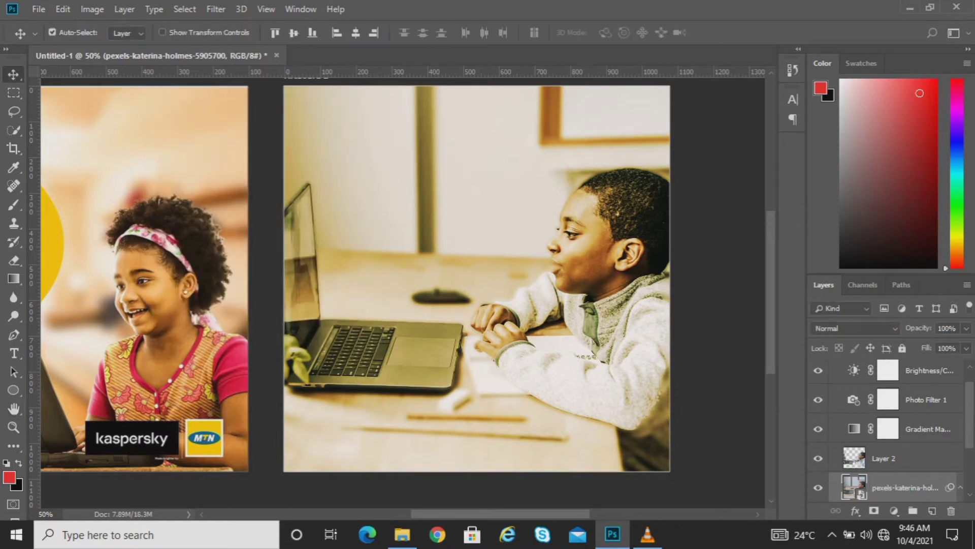
Add a new empty layer above the Brightness/Contrast adjustment layer on Artboard 2.
{"action": "scroll", "coordinate": [888, 430], "scroll_direction": "down", "scroll_amount": 3}
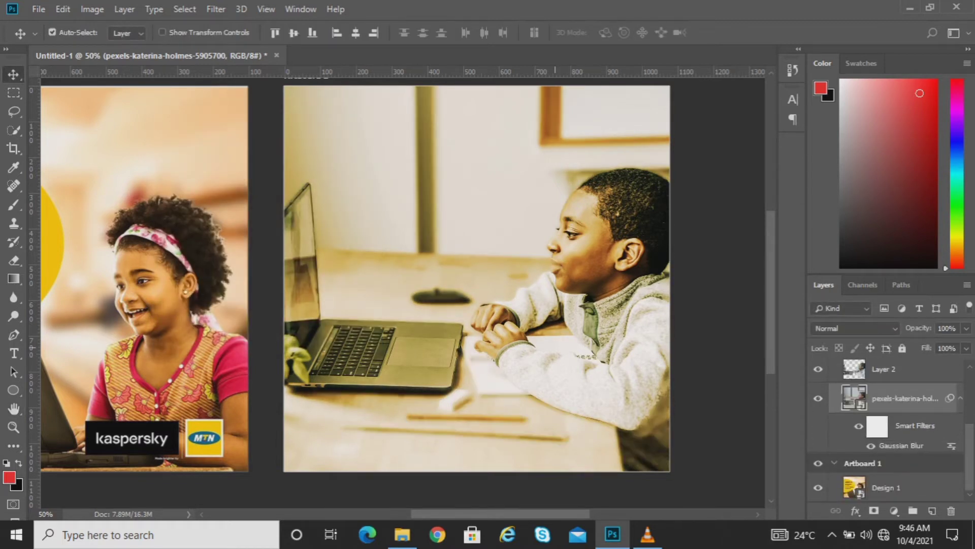
{"action": "key", "text": "ctrl+minus"}
{"action": "key", "text": "ctrl+plus"}
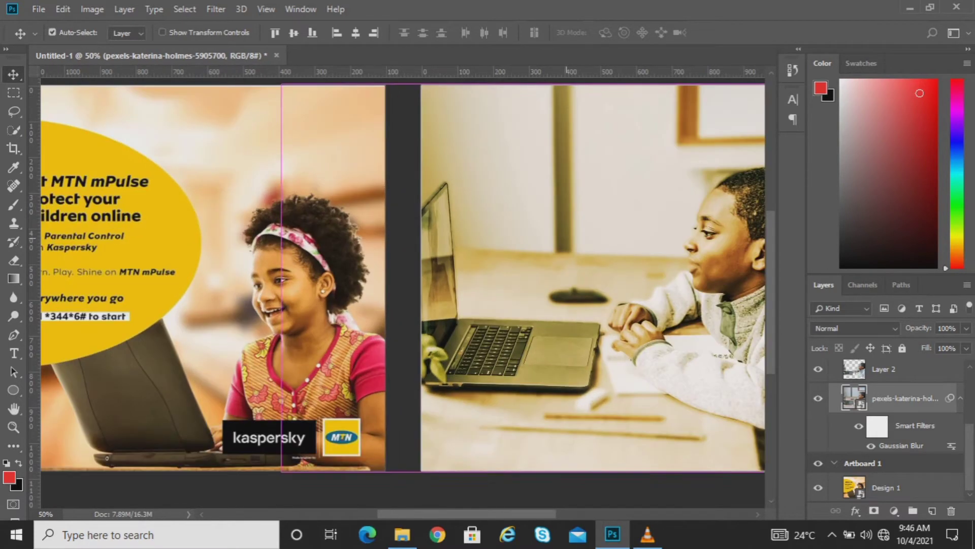
{"action": "scroll", "coordinate": [889, 430], "scroll_direction": "up", "scroll_amount": 3}
{"action": "scroll", "coordinate": [915, 401], "scroll_direction": "up", "scroll_amount": 2}
{"action": "left_click", "coordinate": [928, 395]}
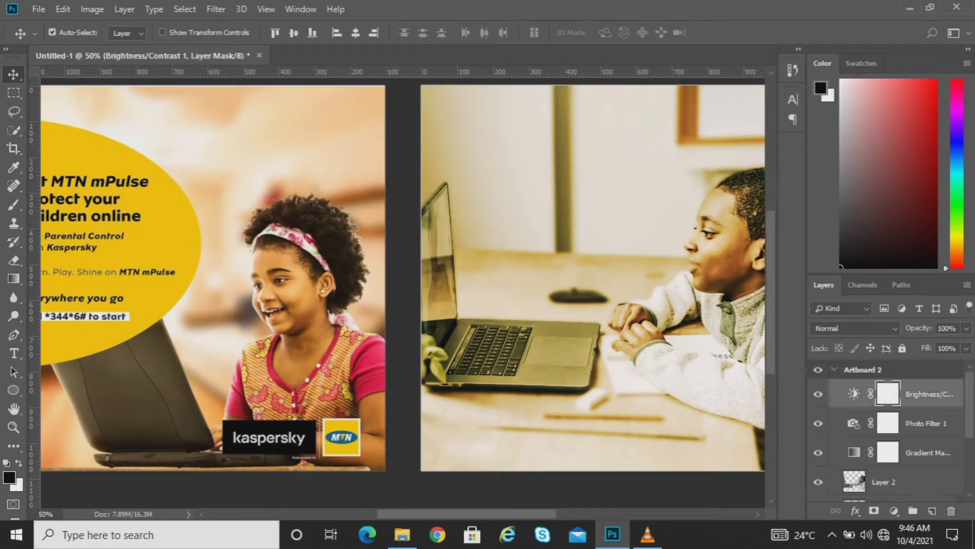
{"action": "left_click", "coordinate": [932, 510]}
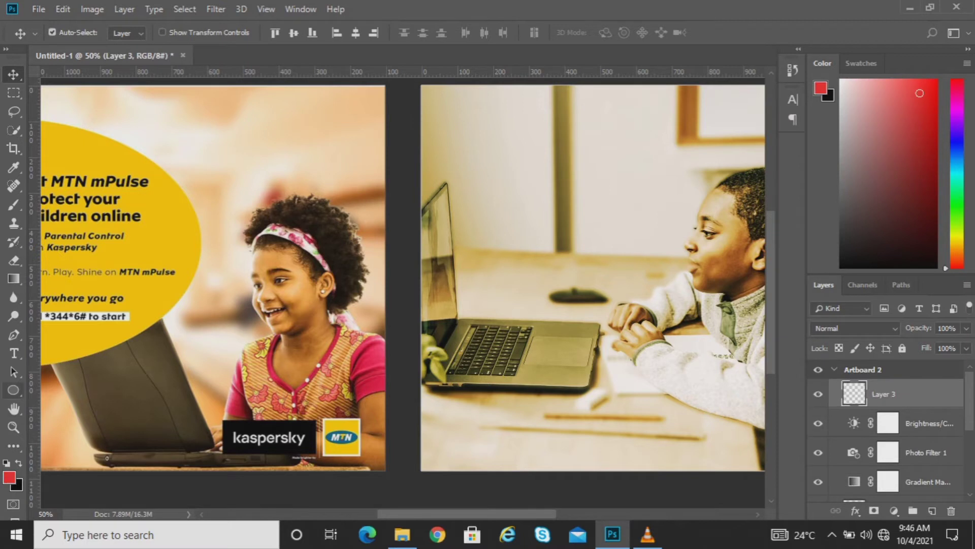
Draw an ellipse about 825 by 583 px over the laptop side of Artboard 2 with the Ellipse tool.
{"action": "left_click", "coordinate": [13, 391]}
{"action": "left_click", "coordinate": [73, 417]}
{"action": "scroll", "coordinate": [491, 168], "scroll_direction": "left", "scroll_amount": 2}
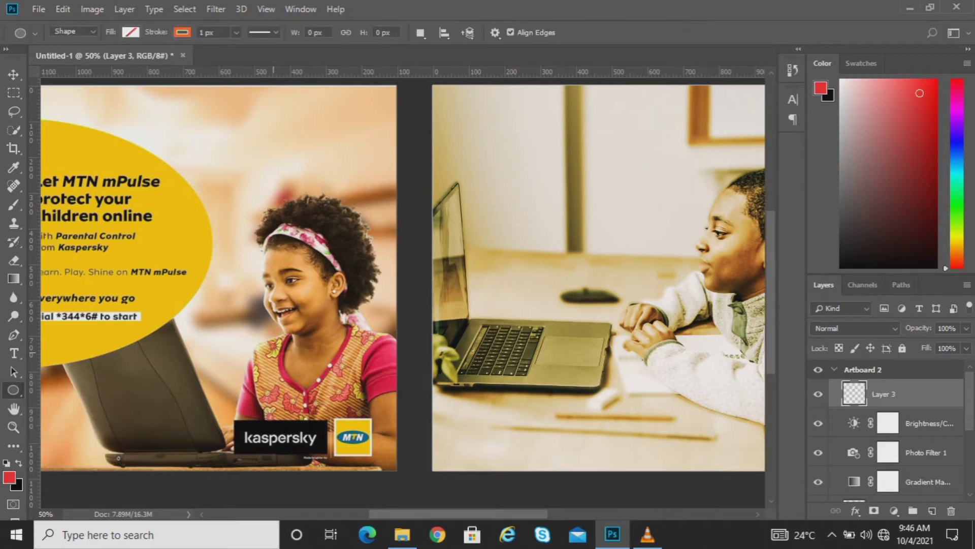
{"action": "left_click_drag", "start_coordinate": [449, 153], "coordinate": [741, 360]}
Fill the ellipse with solid yellow #ffcc00.
{"action": "left_click", "coordinate": [702, 210]}
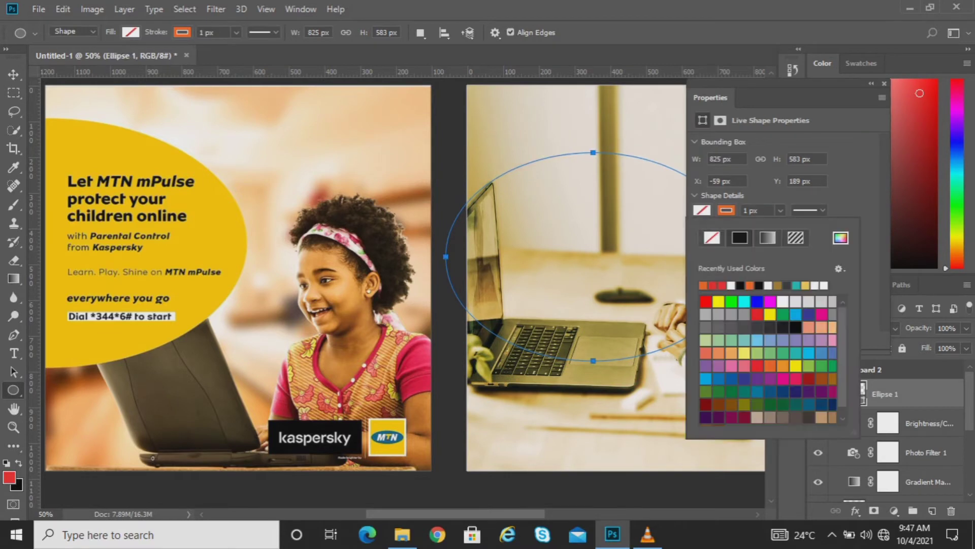
{"action": "left_click", "coordinate": [840, 237]}
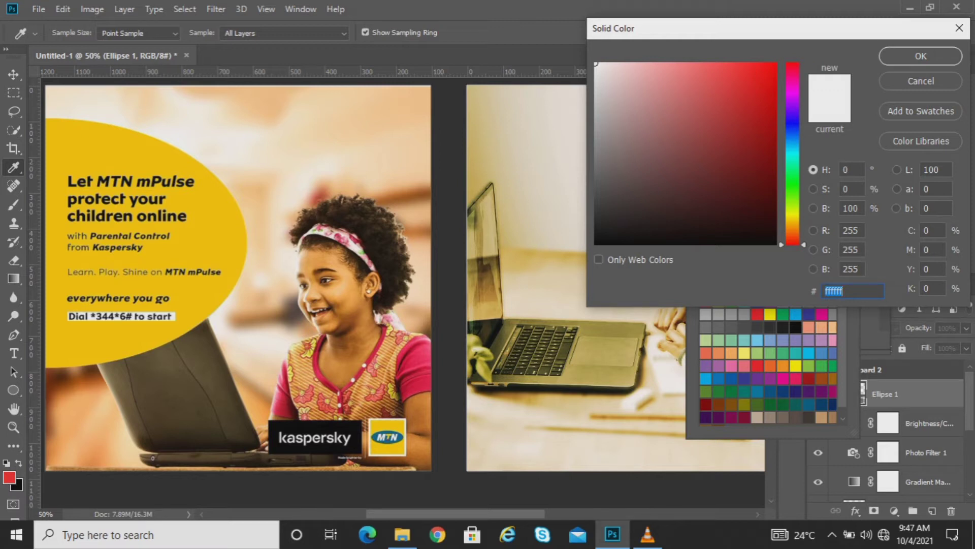
{"action": "type", "text": "ffcc00"}
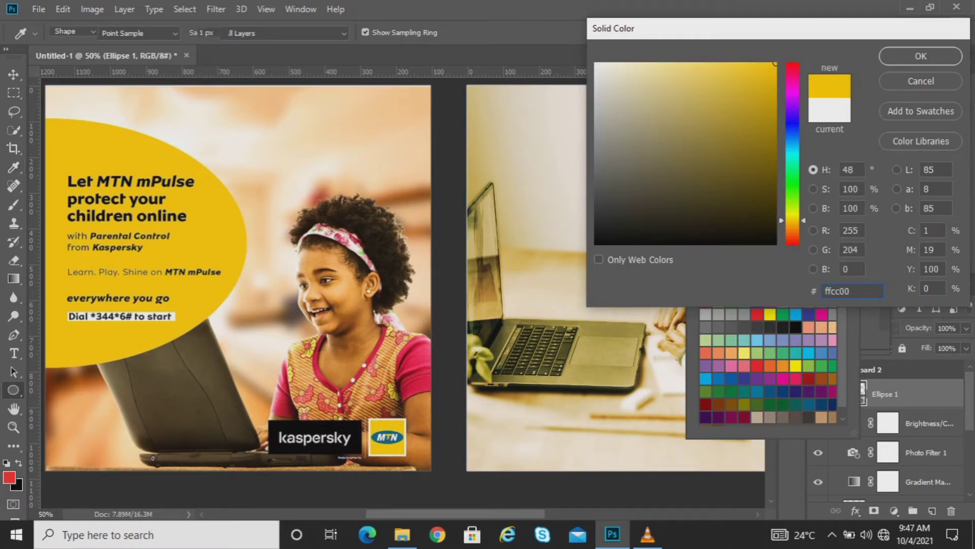
{"action": "key", "text": "Return"}
Move the yellow ellipse partly past Artboard 2's left edge, stretch its height to about 111% and widen it towards the boy.
{"action": "key", "text": "v"}
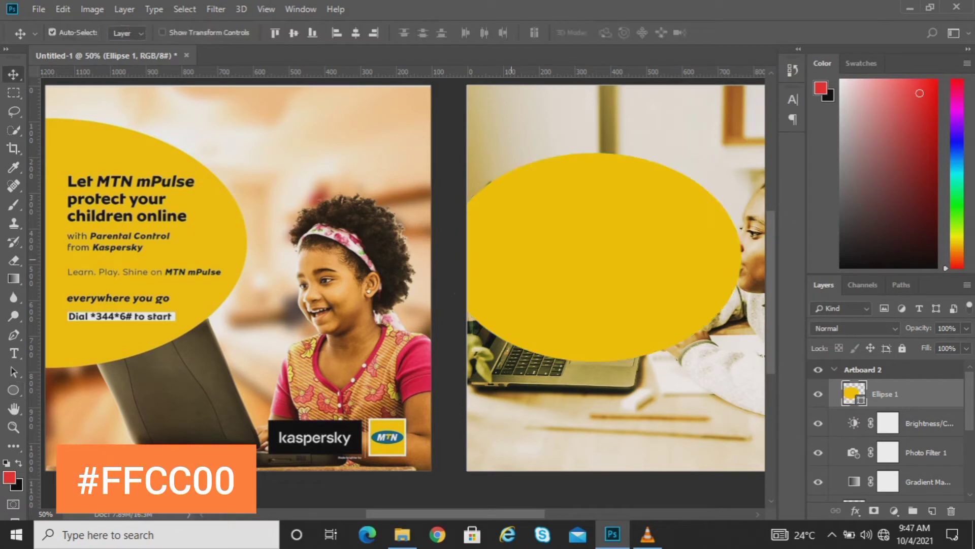
{"action": "left_click_drag", "start_coordinate": [641, 262], "coordinate": [569, 238]}
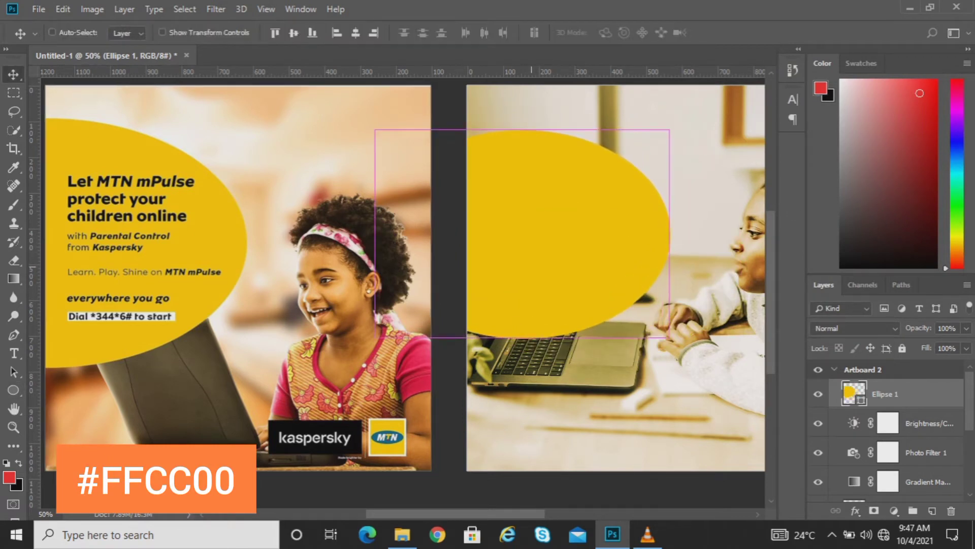
{"action": "key", "text": "ctrl+t"}
{"action": "left_click_drag", "start_coordinate": [522, 129], "coordinate": [522, 118]}
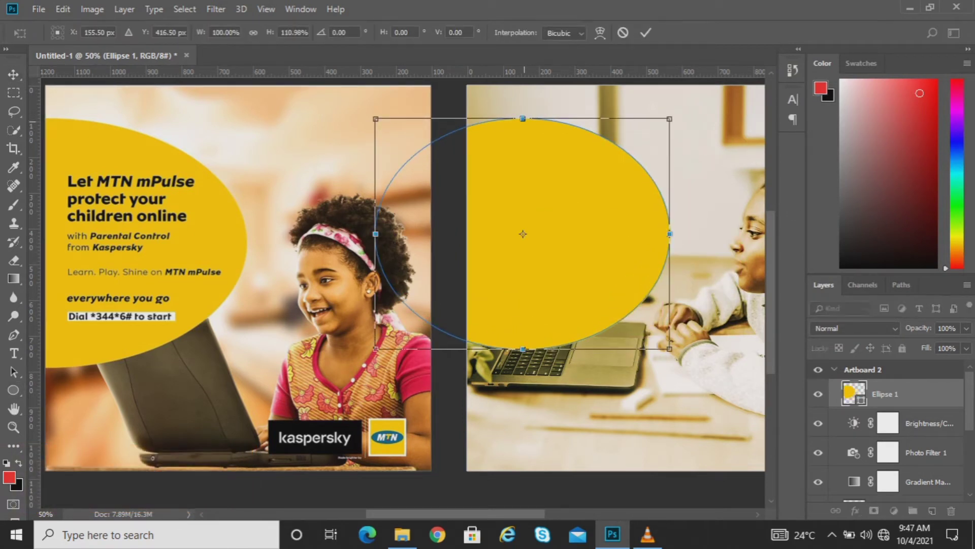
{"action": "key", "text": "Return"}
{"action": "key", "text": "ctrl+t"}
{"action": "left_click_drag", "start_coordinate": [670, 233], "coordinate": [691, 234]}
{"action": "key", "text": "Return"}
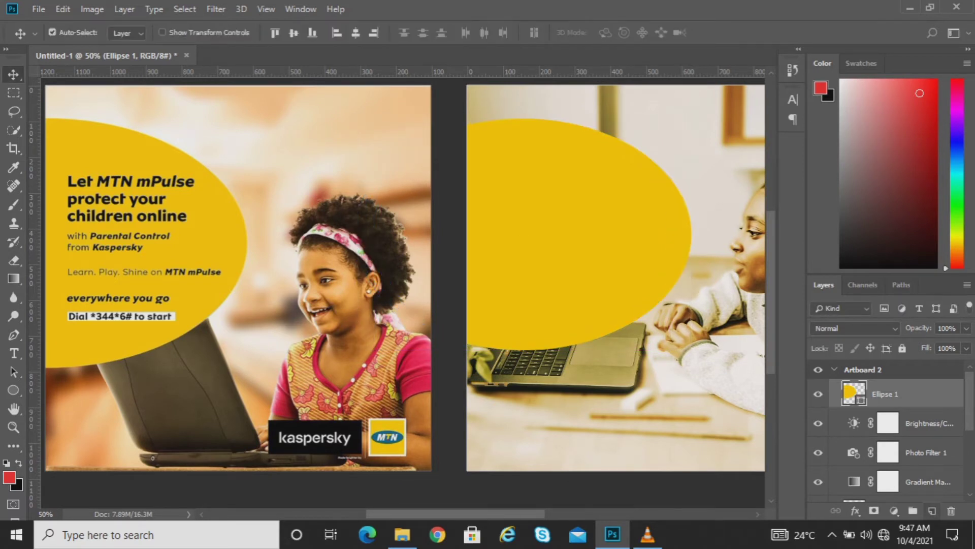
Start a text line on a new layer inside Artboard 2's yellow ellipse, set in Tahoma Bold and black #000000.
{"action": "key", "text": "ctrl+shift+alt+n"}
{"action": "key", "text": "t"}
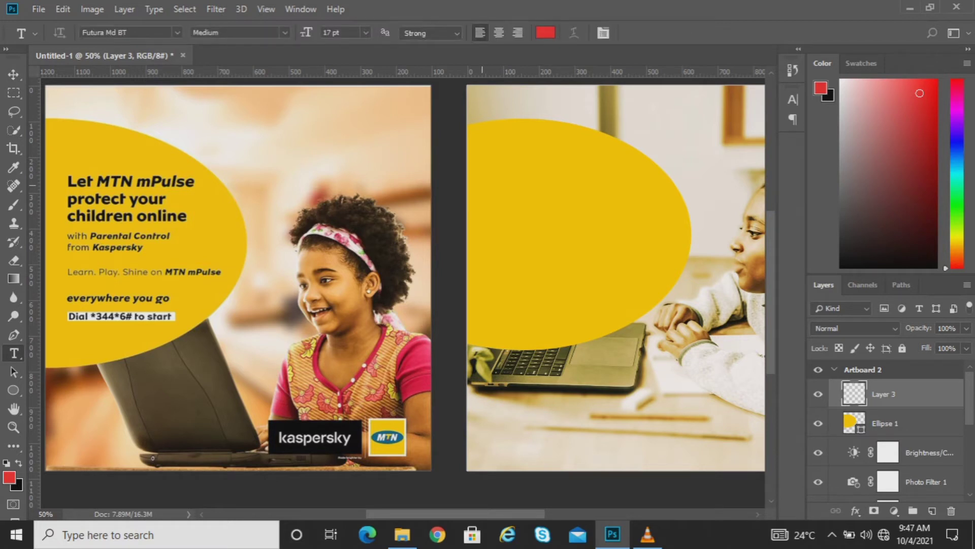
{"action": "left_click", "coordinate": [482, 185]}
{"action": "left_click", "coordinate": [177, 32]}
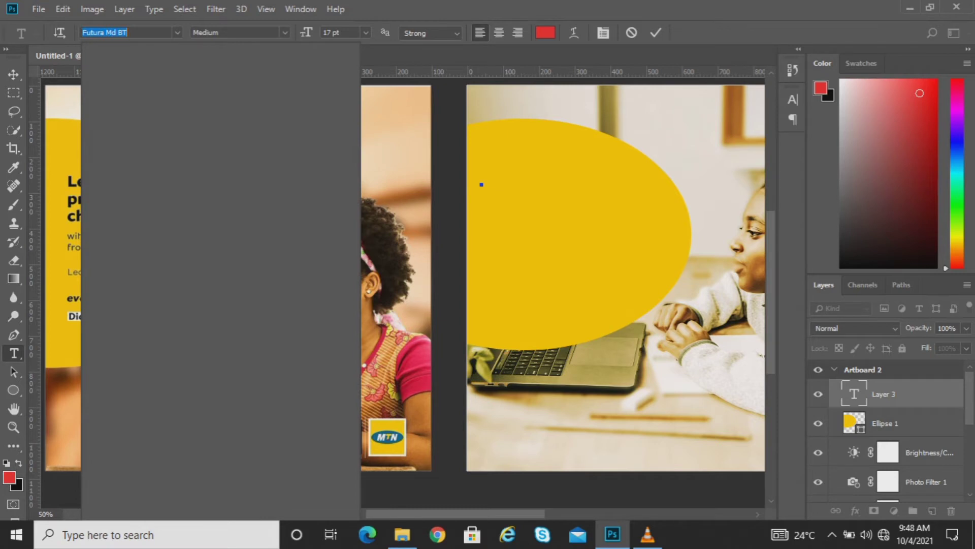
{"action": "type", "text": "Tahoma"}
{"action": "key", "text": "Down"}
{"action": "key", "text": "Return"}
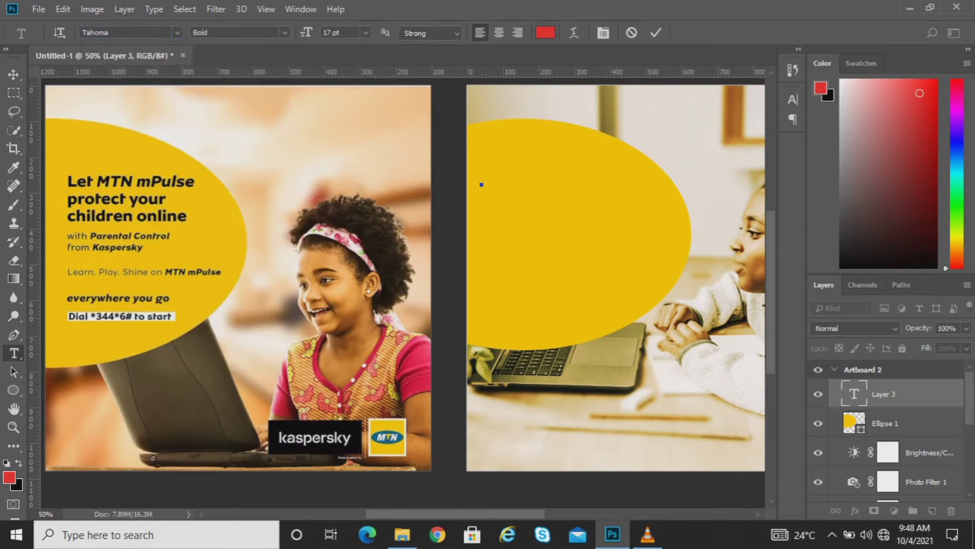
{"action": "left_click", "coordinate": [546, 32]}
{"action": "left_click_drag", "start_coordinate": [698, 196], "coordinate": [595, 245]}
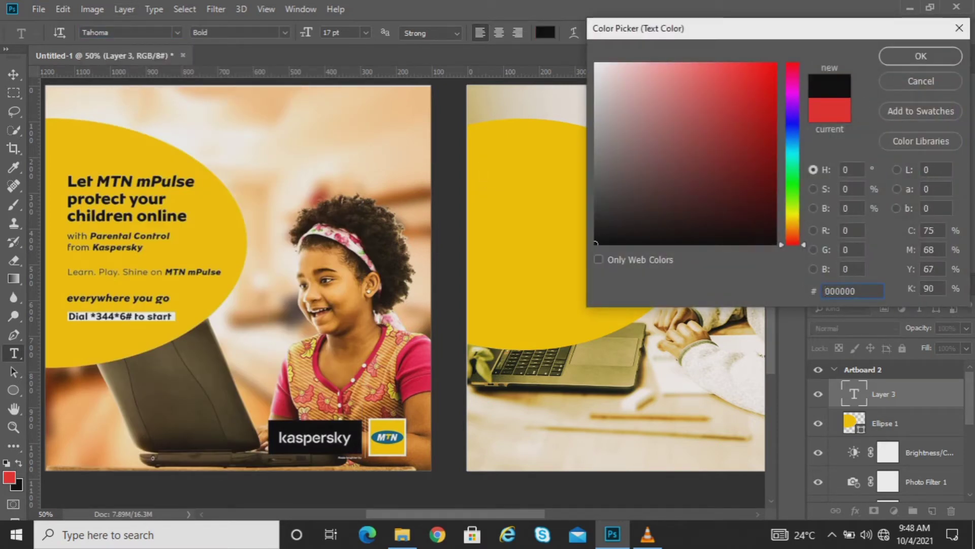
{"action": "key", "text": "Return"}
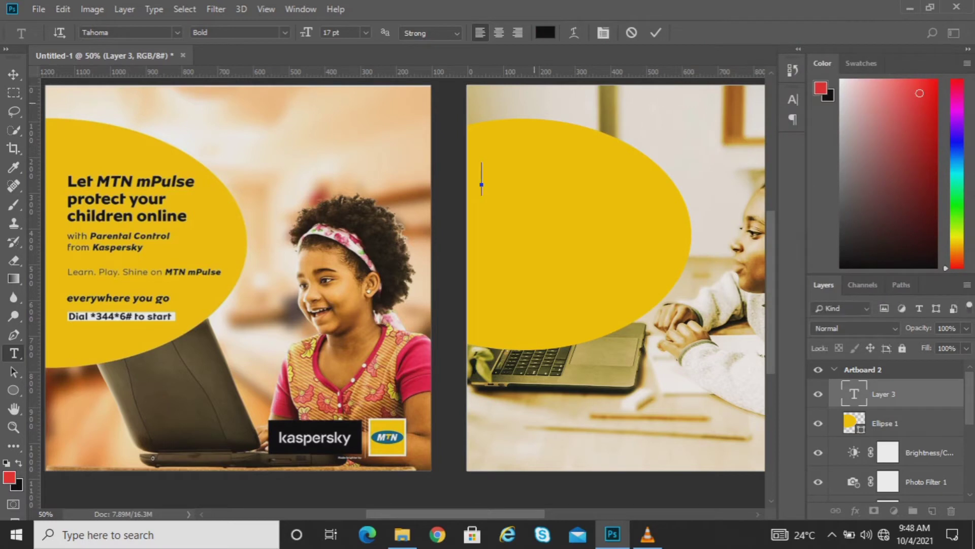
Enter the headline "Let MTN mPulse protect your children online" broken over three lines.
{"action": "type", "text": "Let MTN"}
{"action": "type", "text": "mPu"}
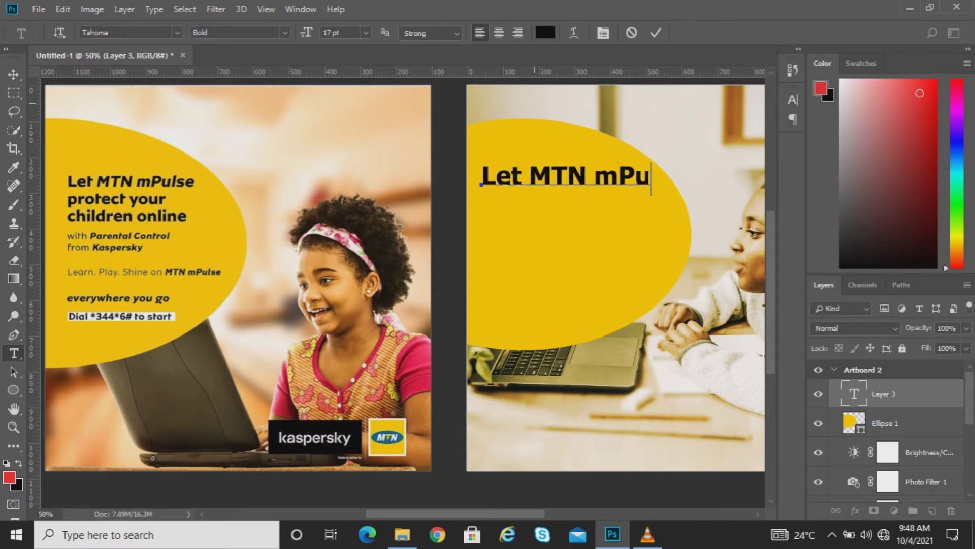
{"action": "type", "text": "lse protec"}
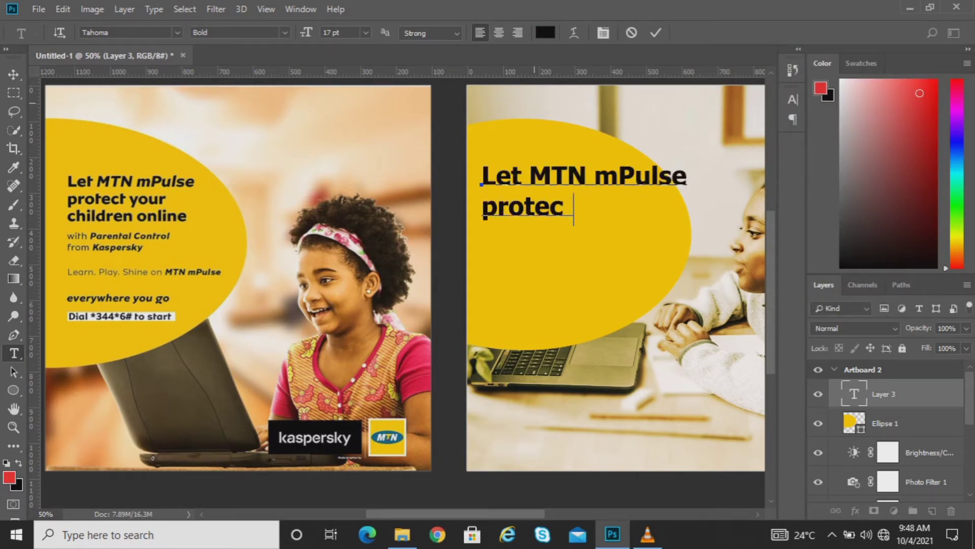
{"action": "type", "text": "t your children o"}
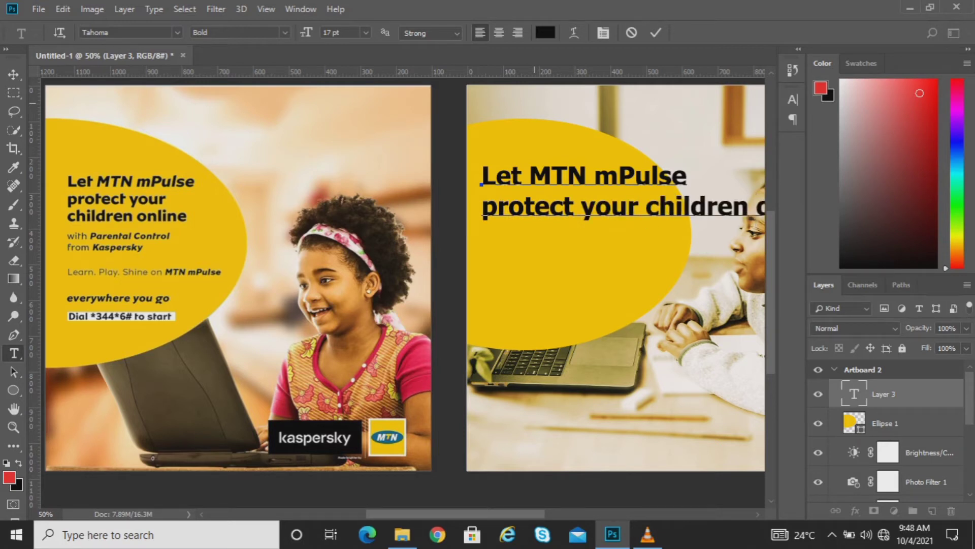
{"action": "key", "text": "Return"}
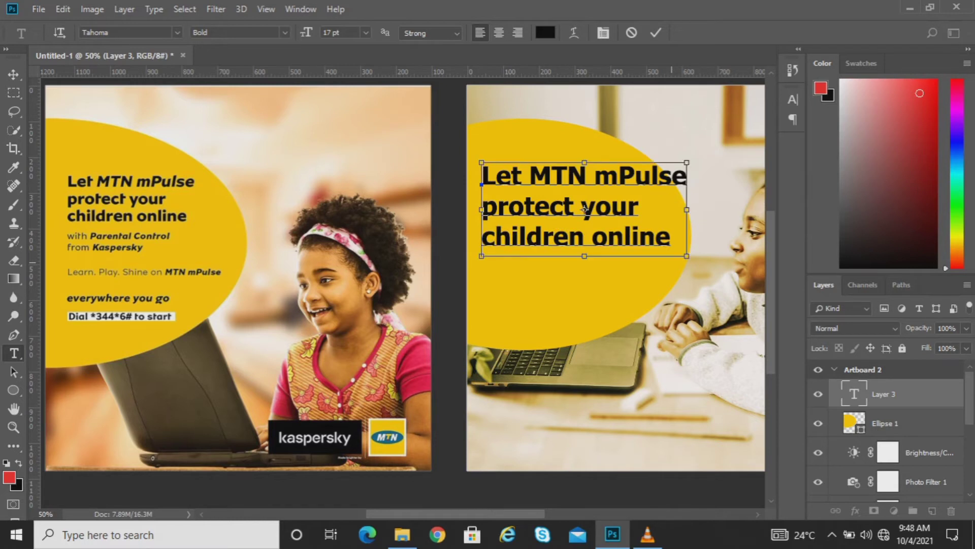
{"action": "key", "text": "ctrl+Return"}
Scale the headline proportionally to about 65.6%, keeping its upper-left corner in place.
{"action": "key", "text": "ctrl+t"}
{"action": "left_click_drag", "start_coordinate": [687, 255], "coordinate": [616, 223]}
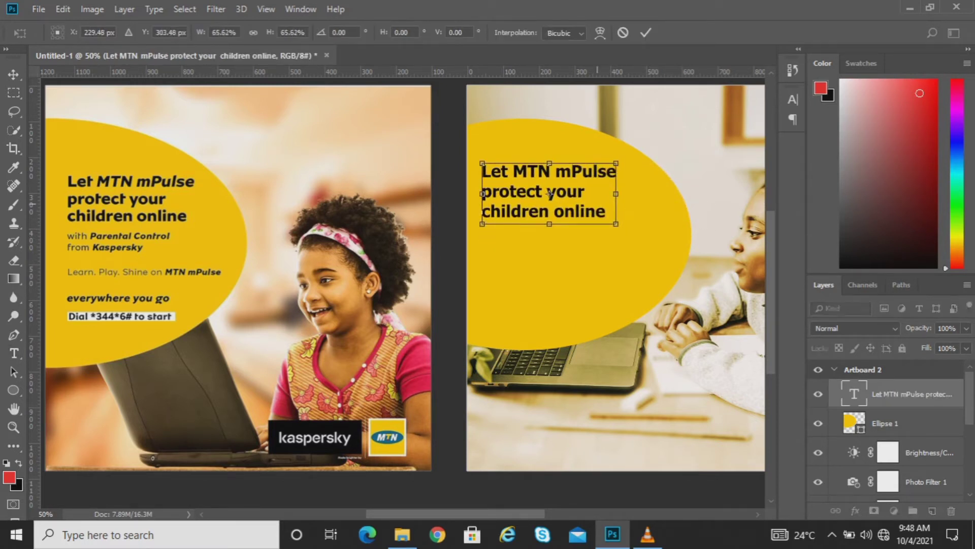
{"action": "key", "text": "Return"}
{"action": "key", "text": "v"}
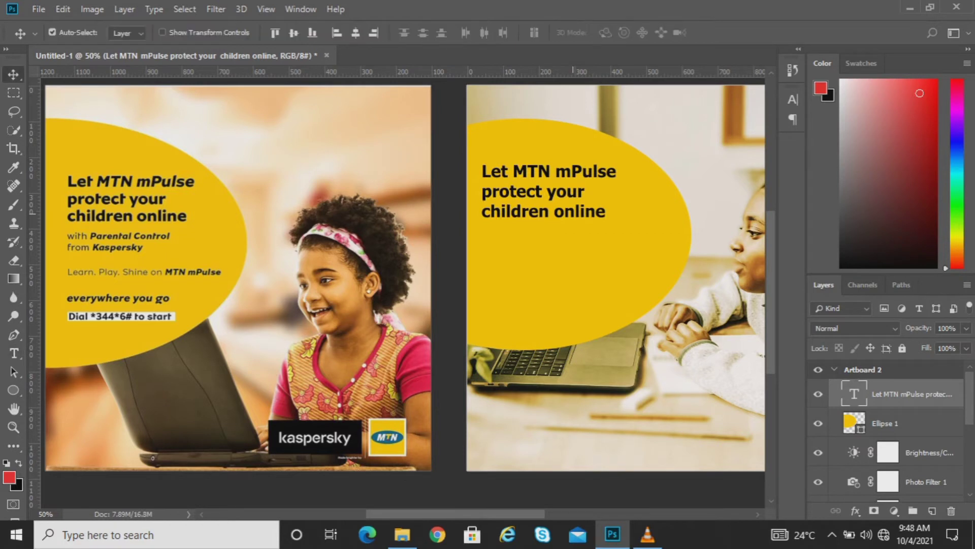
Duplicate the headline, place the copy directly below it and scale the copy to about 74%.
{"action": "key", "text": "ctrl+j"}
{"action": "key", "text": "ctrl+t"}
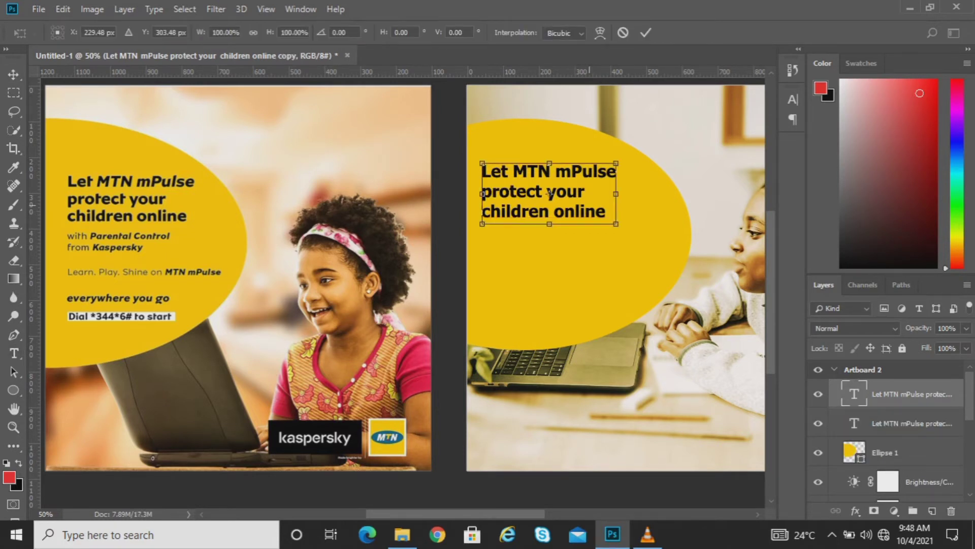
{"action": "left_click_drag", "start_coordinate": [549, 194], "coordinate": [549, 264]}
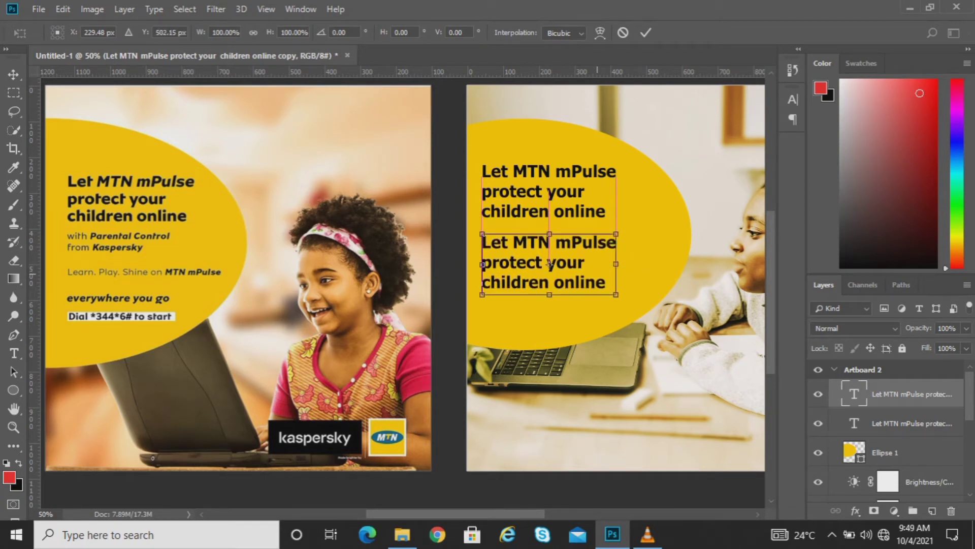
{"action": "left_click_drag", "start_coordinate": [616, 264], "coordinate": [580, 256]}
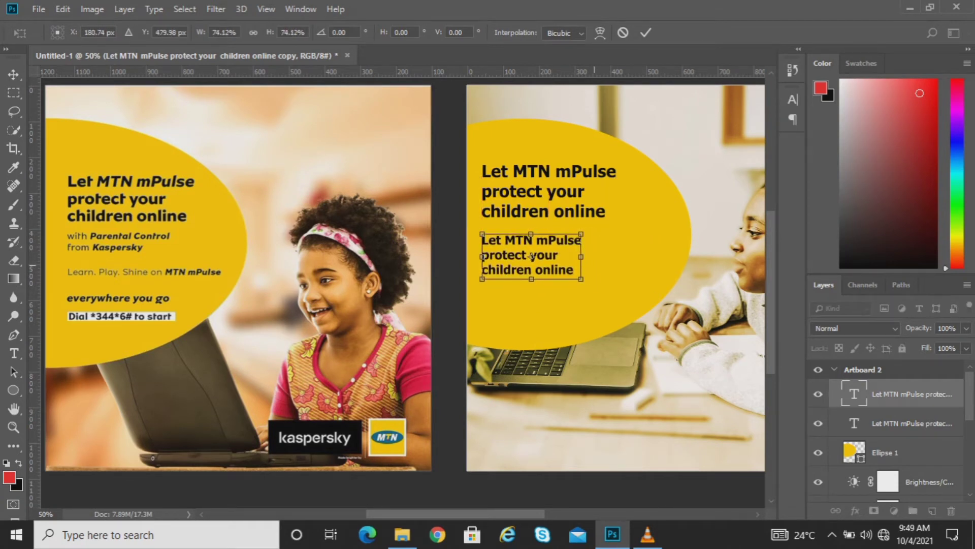
{"action": "key", "text": "Return"}
Replace the copied headline's text with "with Parental Control from Kaspersky" on two lines.
{"action": "key", "text": "t"}
{"action": "key", "text": "ctrl+a"}
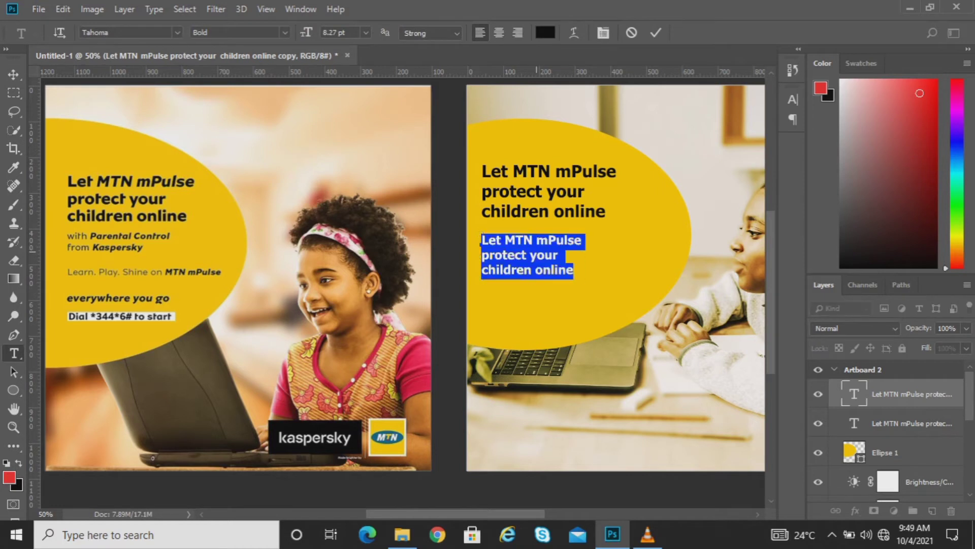
{"action": "type", "text": "with Parental Control"}
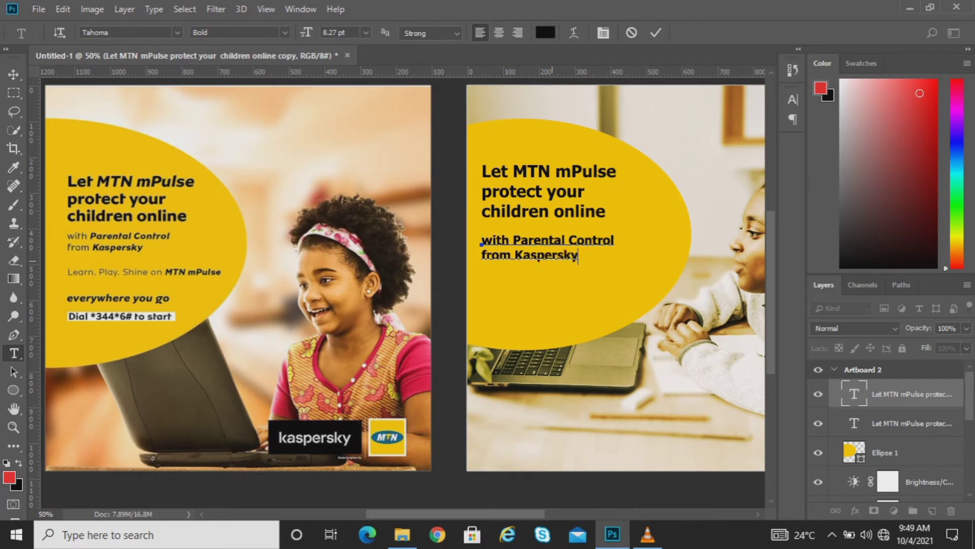
Set the words "with" and "from" in the Parental Control text to Tahoma Regular.
{"action": "double_click", "coordinate": [496, 241]}
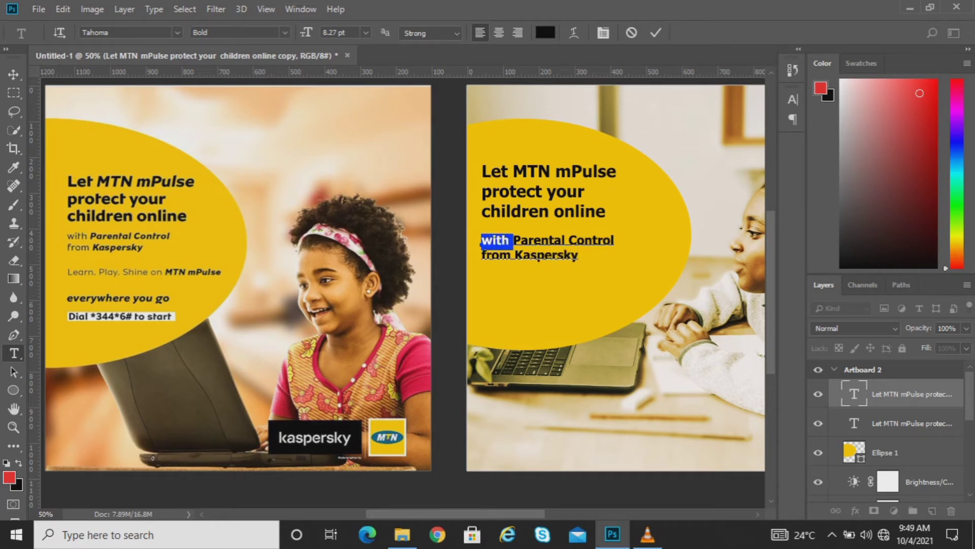
{"action": "left_click", "coordinate": [238, 32]}
{"action": "left_click", "coordinate": [213, 44]}
{"action": "left_click", "coordinate": [499, 255]}
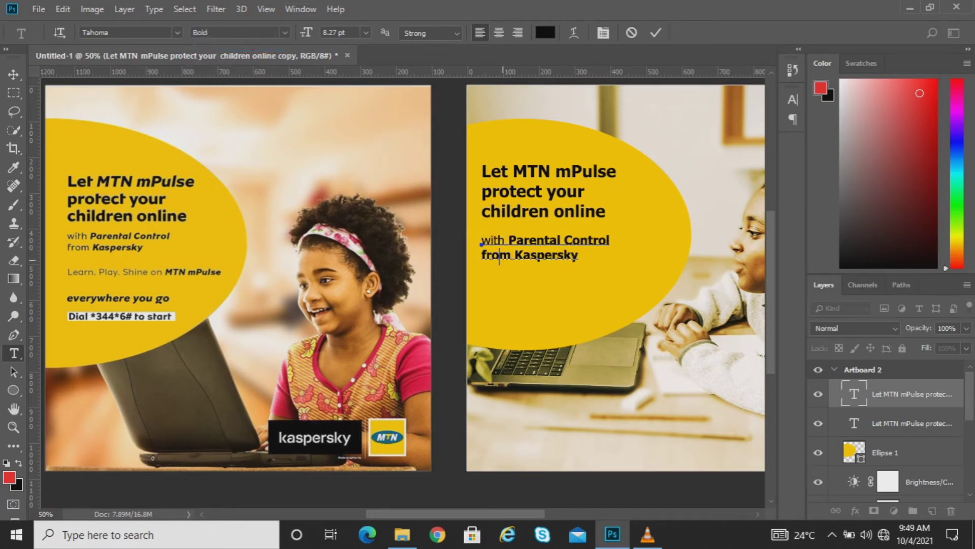
{"action": "double_click", "coordinate": [499, 256]}
{"action": "left_click", "coordinate": [238, 32]}
{"action": "left_click", "coordinate": [213, 44]}
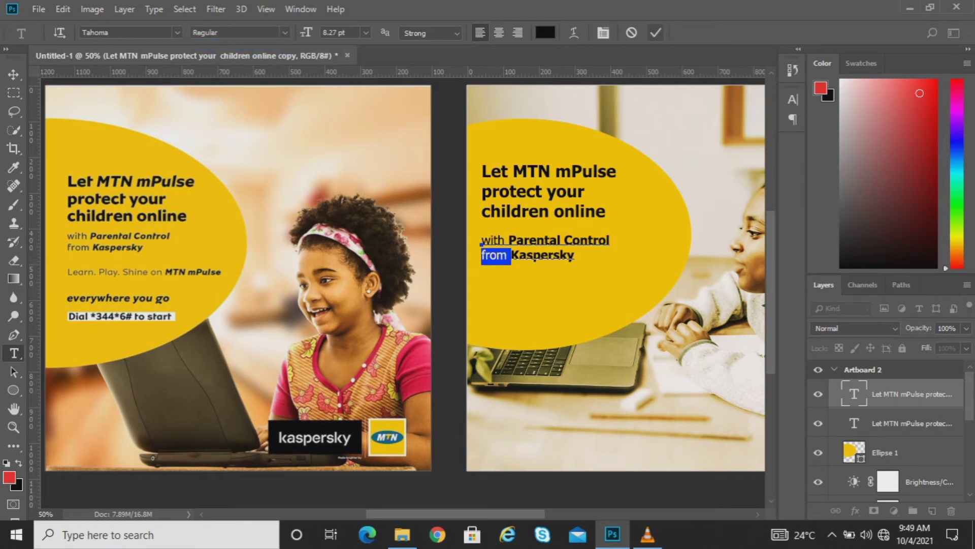
{"action": "left_click", "coordinate": [656, 32]}
Scale the Parental Control text down to about 6.46 pt and place a copy of it below.
{"action": "key", "text": "v"}
{"action": "key", "text": "ctrl+t"}
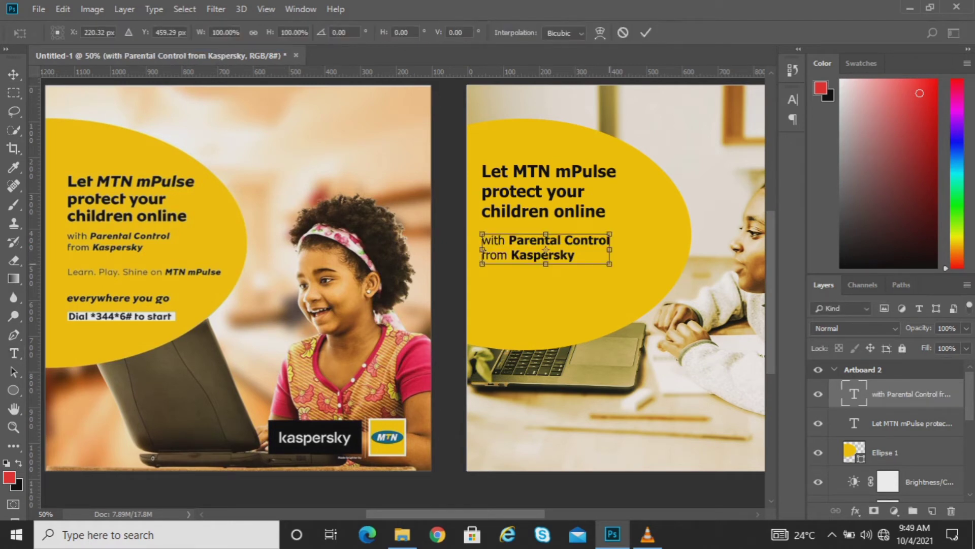
{"action": "left_click_drag", "start_coordinate": [609, 264], "coordinate": [559, 288]}
{"action": "key", "text": "Return"}
Replace the lower Parental Control copy's text with "Learn, Play, Shine on MTN mPulse".
{"action": "key", "text": "t"}
{"action": "double_click", "coordinate": [531, 275]}
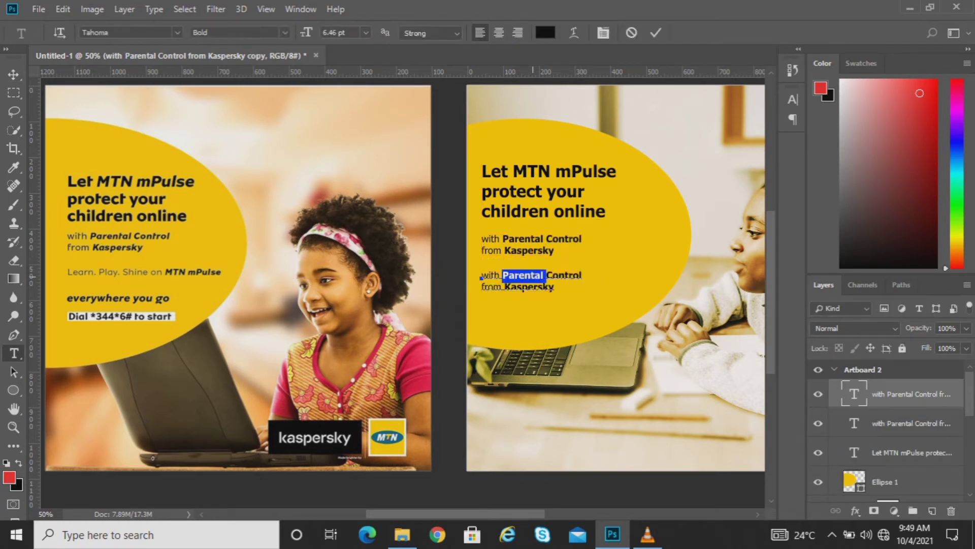
{"action": "key", "text": "ctrl+a"}
{"action": "type", "text": "Learn"}
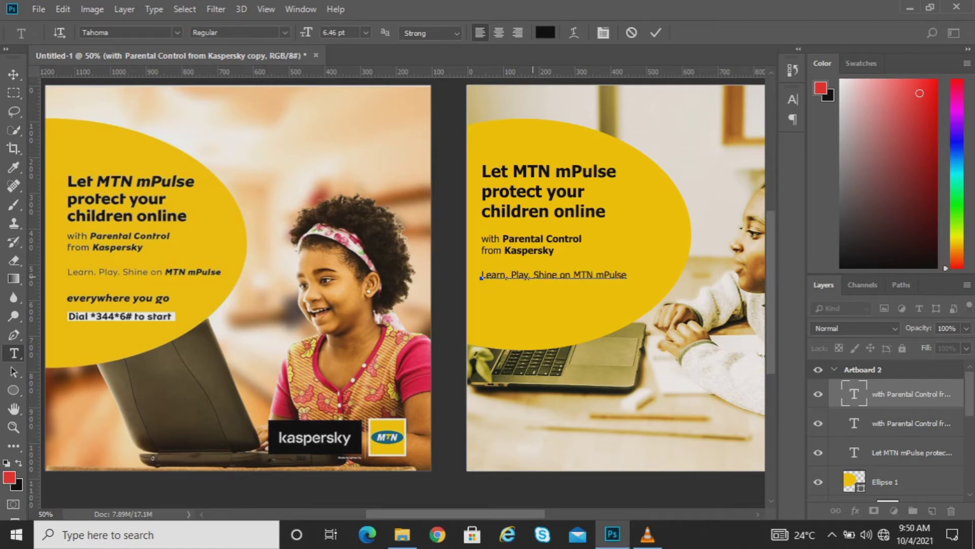
Set the words "MTN mPulse" in the "Learn, Play, Shine on" line to Bold.
{"action": "left_click_drag", "start_coordinate": [575, 276], "coordinate": [616, 276]}
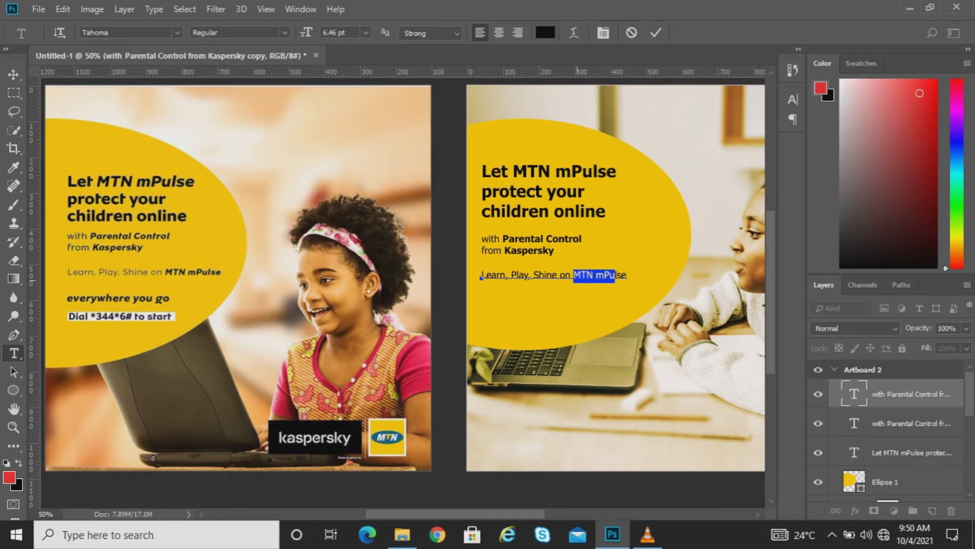
{"action": "left_click", "coordinate": [285, 33]}
{"action": "left_click", "coordinate": [239, 57]}
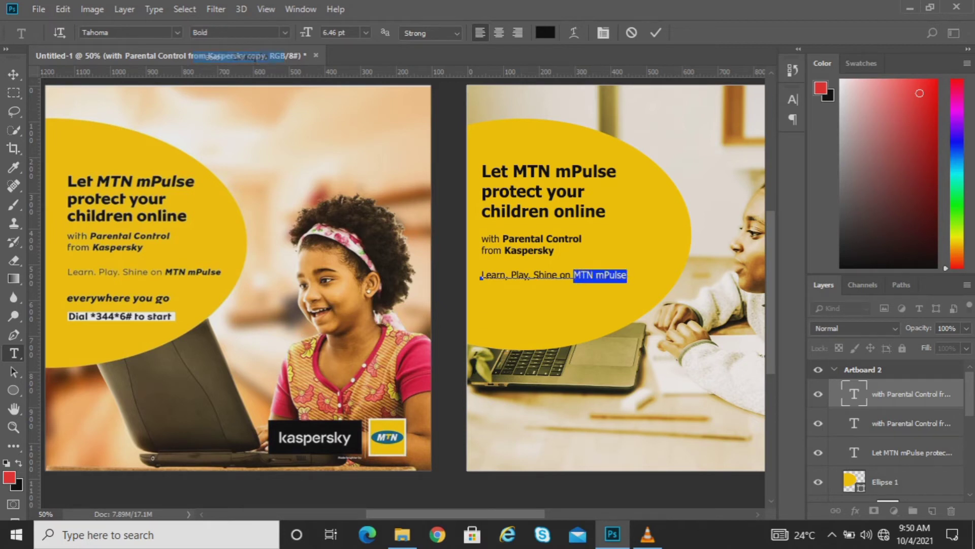
{"action": "key", "text": "ctrl+Return"}
{"action": "key", "text": "v"}
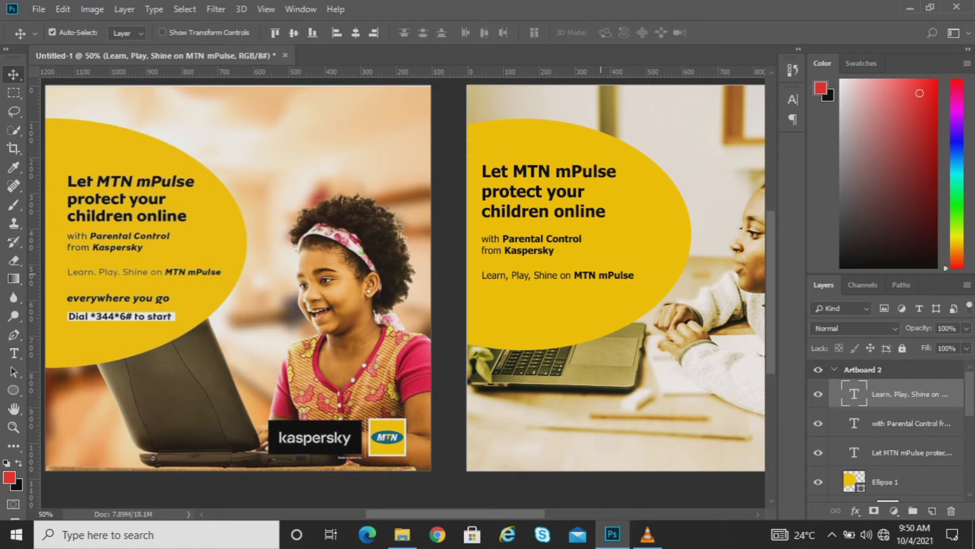
Duplicate the "Learn, Play, Shine on MTN mPulse" line below itself and change the copy's text to "everywhere you go".
{"action": "left_click_drag", "start_coordinate": [602, 274], "coordinate": [583, 300]}
{"action": "key", "text": "ctrl+z"}
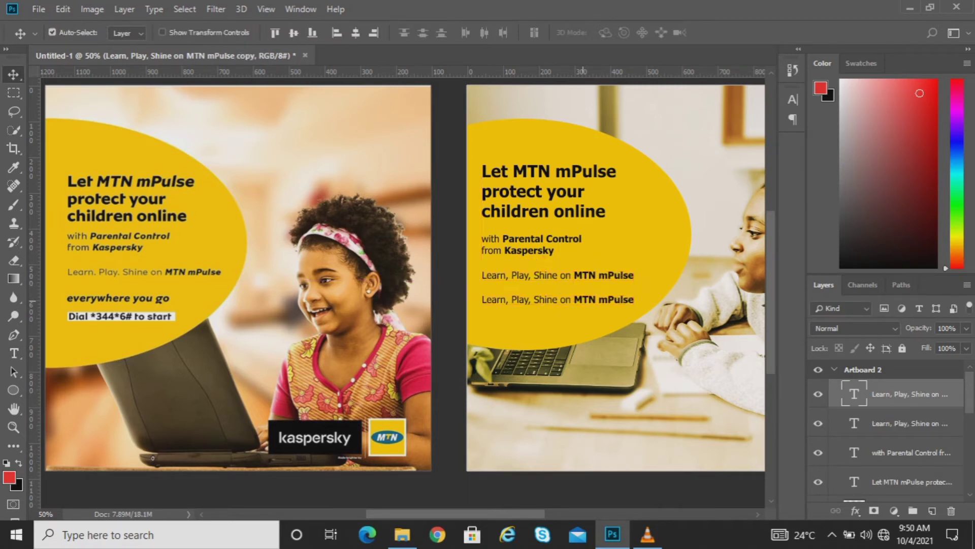
{"action": "key", "text": "t"}
{"action": "left_click", "coordinate": [526, 300]}
{"action": "key", "text": "ctrl+a"}
{"action": "type", "text": "every"}
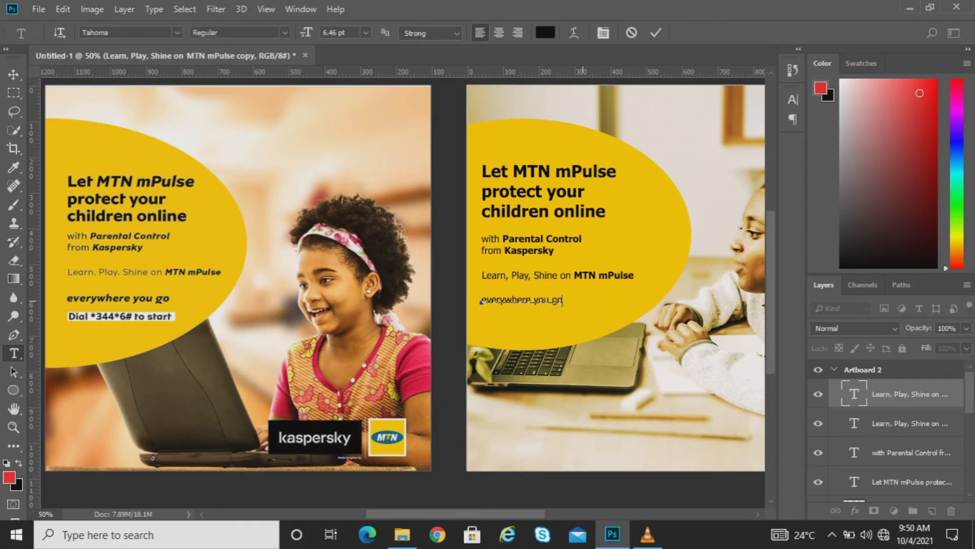
{"action": "type", "text": "where you go"}
Set the whole "everywhere you go" line to Bold and place a copy of it directly below.
{"action": "key", "text": "ctrl+a"}
{"action": "left_click", "coordinate": [285, 33]}
{"action": "left_click", "coordinate": [264, 58]}
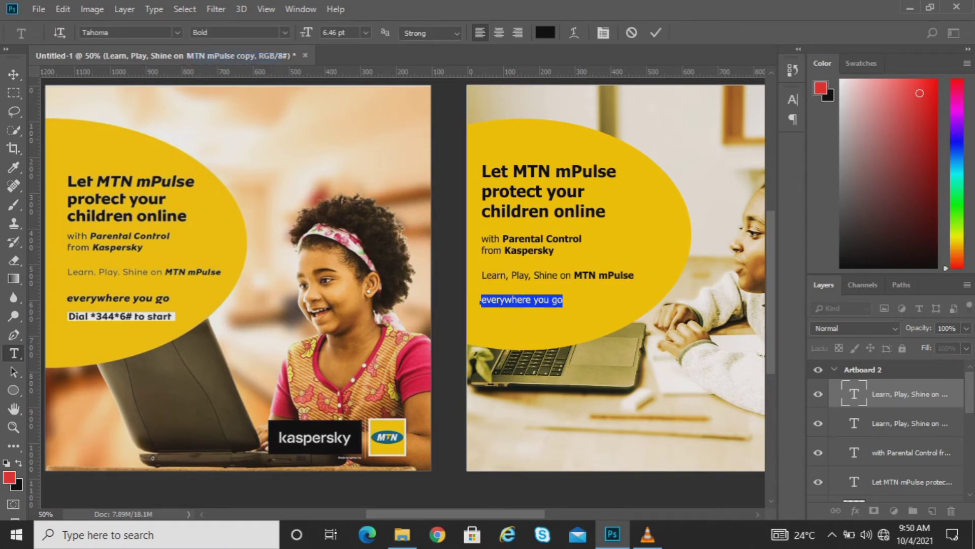
{"action": "left_click", "coordinate": [655, 32]}
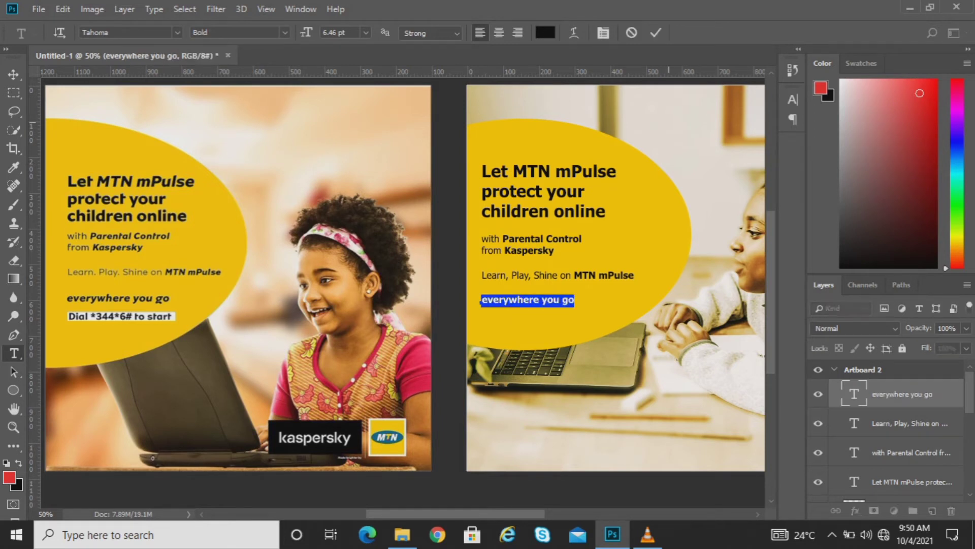
{"action": "key", "text": "v"}
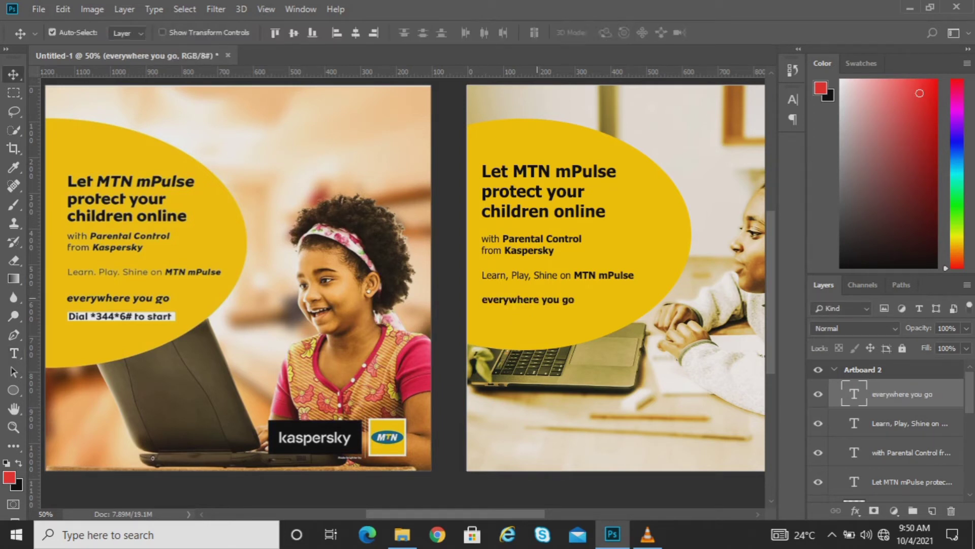
{"action": "left_click_drag", "start_coordinate": [528, 300], "coordinate": [528, 325]}
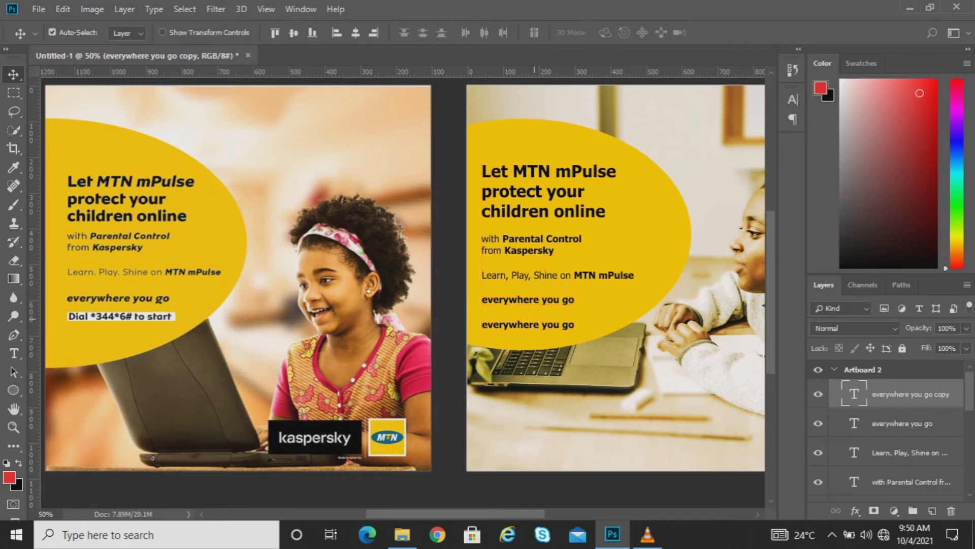
Set up the Rectangle tool with a white (ffffff) fill and no stroke.
{"action": "key", "text": "u"}
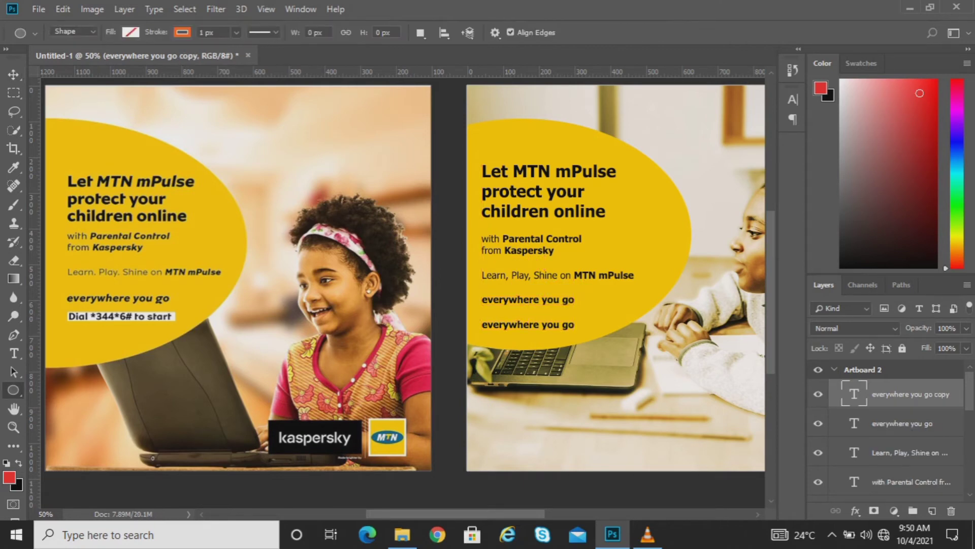
{"action": "left_click", "coordinate": [182, 33]}
{"action": "left_click", "coordinate": [121, 60]}
{"action": "left_click", "coordinate": [130, 33]}
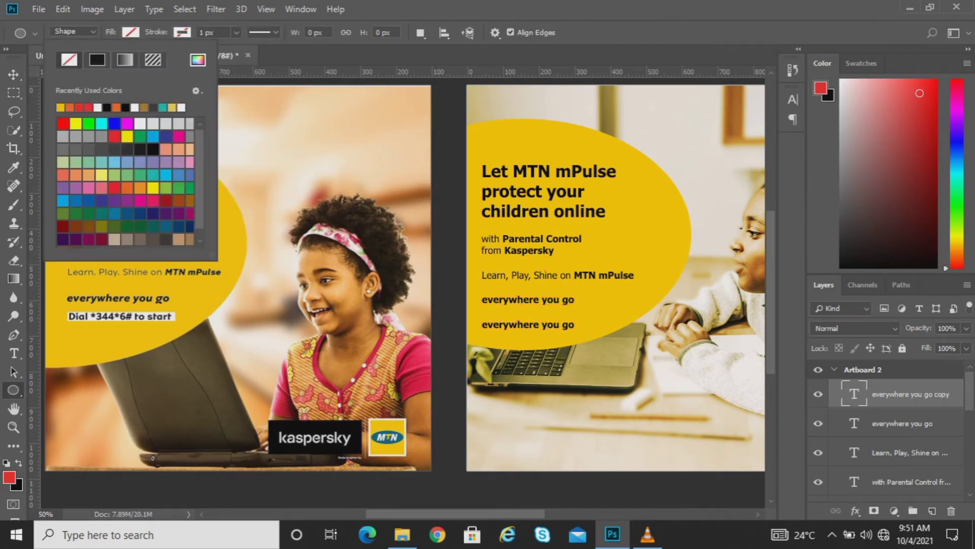
{"action": "left_click", "coordinate": [198, 60]}
{"action": "type", "text": "ffffff"}
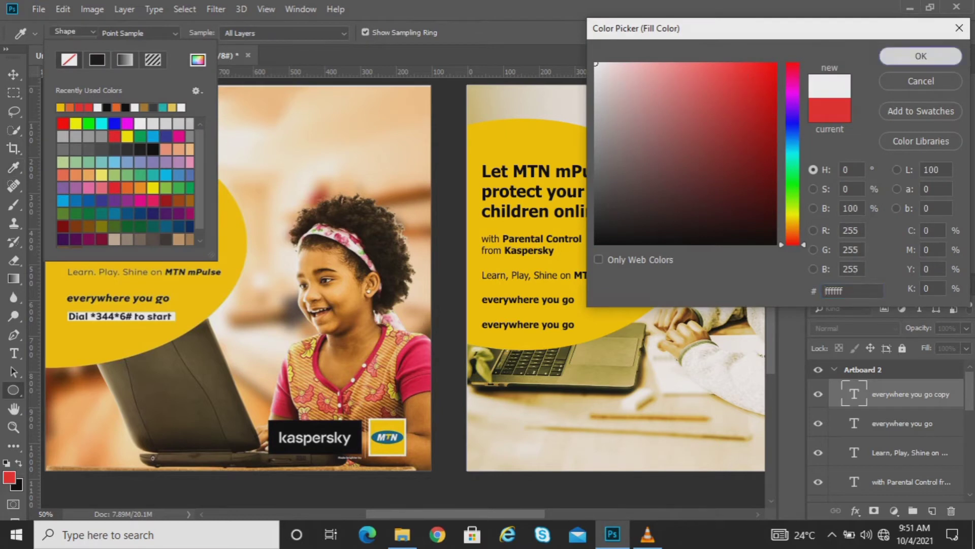
{"action": "key", "text": "Return"}
{"action": "right_click", "coordinate": [13, 389]}
{"action": "left_click", "coordinate": [61, 391]}
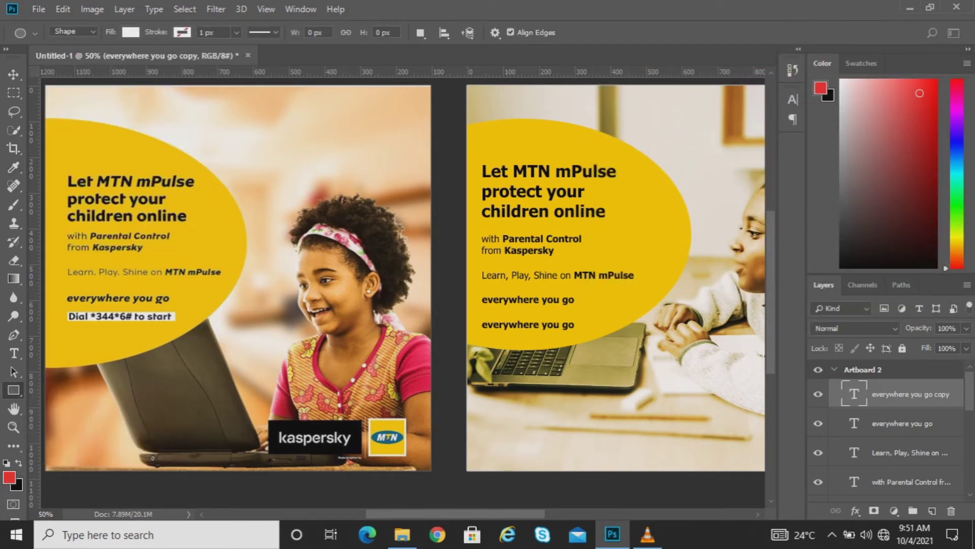
Draw a white rectangle about 283 by 49 px over the lower "everywhere you go" copy and put it behind that text.
{"action": "left_click_drag", "start_coordinate": [481, 316], "coordinate": [583, 333]}
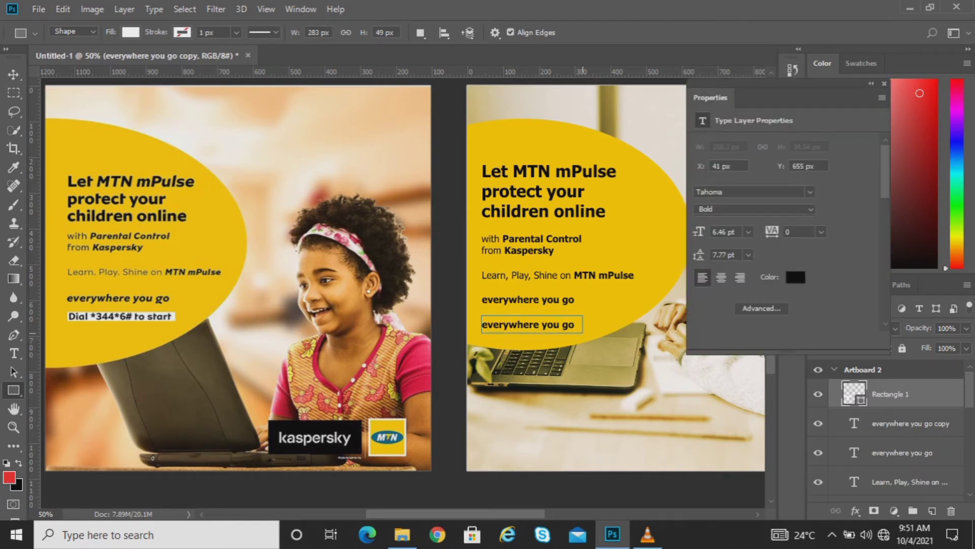
{"action": "left_click", "coordinate": [884, 84]}
{"action": "key", "text": "ctrl+["}
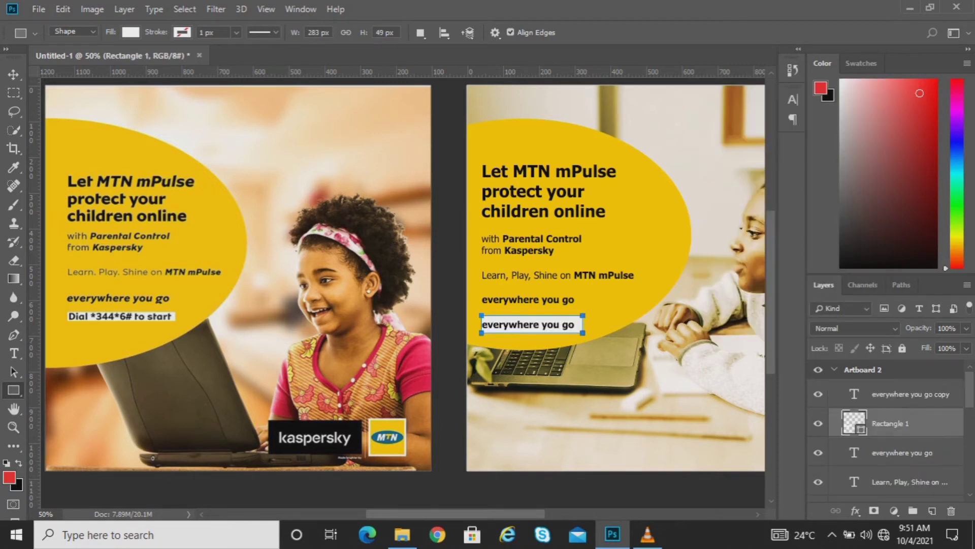
{"action": "key", "text": "v"}
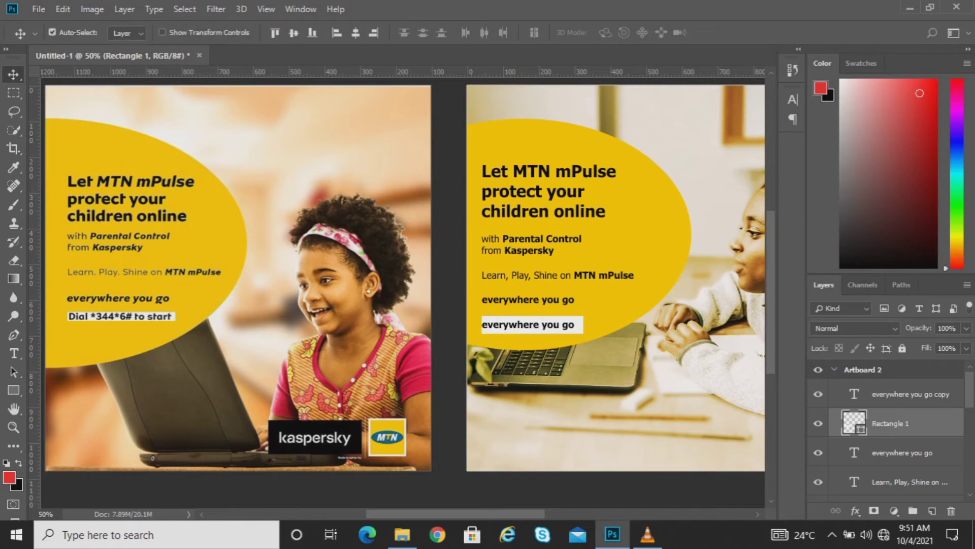
Replace the text on the white rectangle with "Dial *344_6# to start".
{"action": "left_click", "coordinate": [519, 323]}
{"action": "key", "text": "t"}
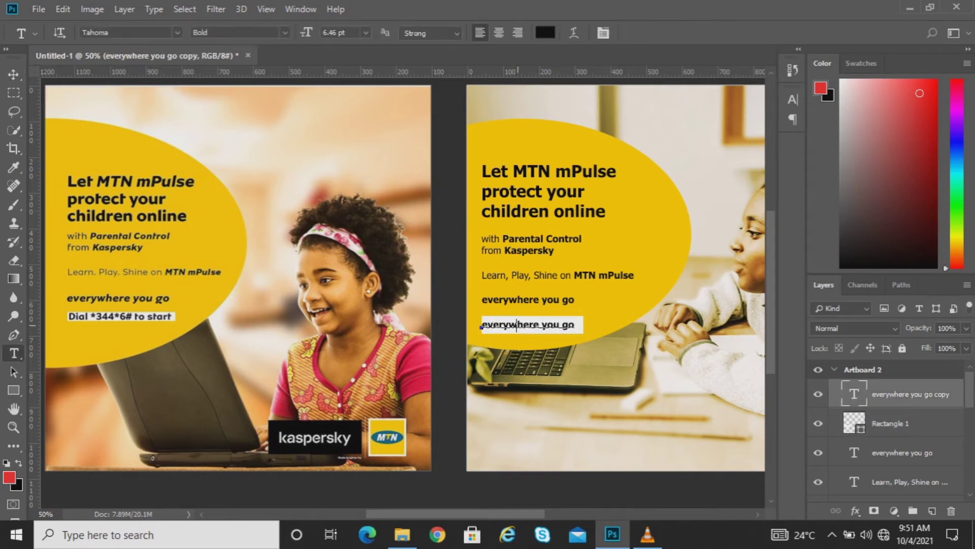
{"action": "left_click", "coordinate": [516, 323]}
{"action": "key", "text": "ctrl+a"}
{"action": "type", "text": "Dial"}
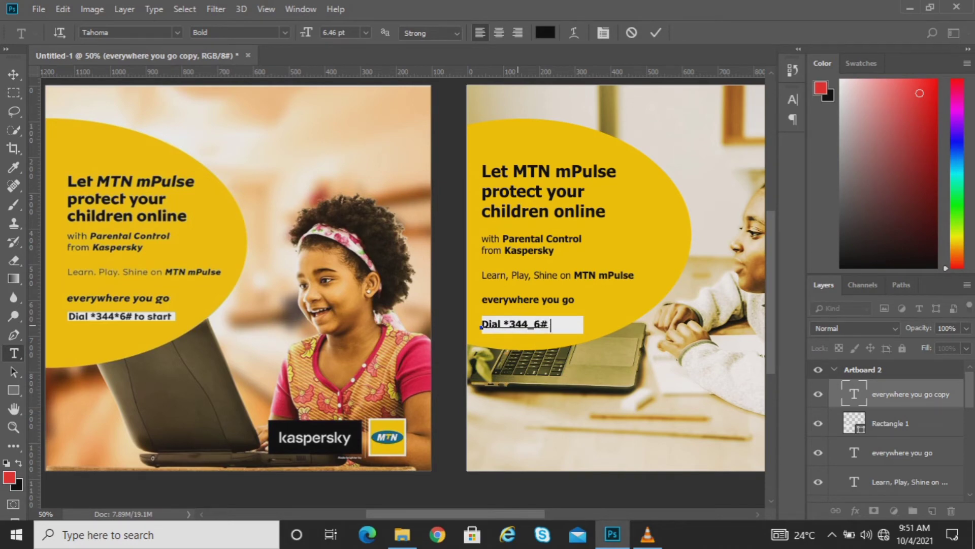
{"action": "key", "text": "ctrl+Return"}
Replace the underscore in the dial line with an asterisk so it reads "Dial *344*6# to start".
{"action": "key", "text": "ctrl+plus"}
{"action": "key", "text": "ctrl+plus"}
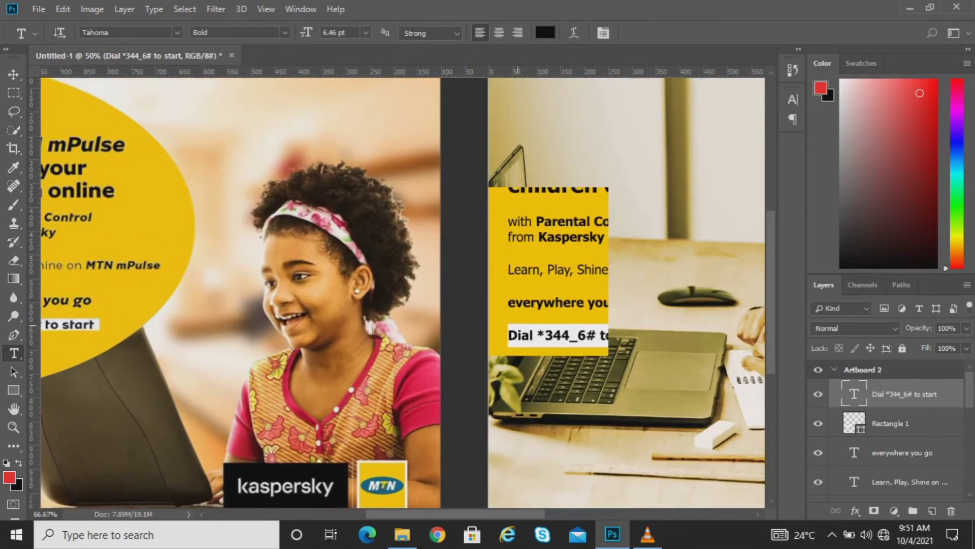
{"action": "scroll", "coordinate": [607, 354], "scroll_direction": "right", "scroll_amount": 2}
{"action": "scroll", "coordinate": [607, 354], "scroll_direction": "right", "scroll_amount": 2}
{"action": "left_click", "coordinate": [492, 358]}
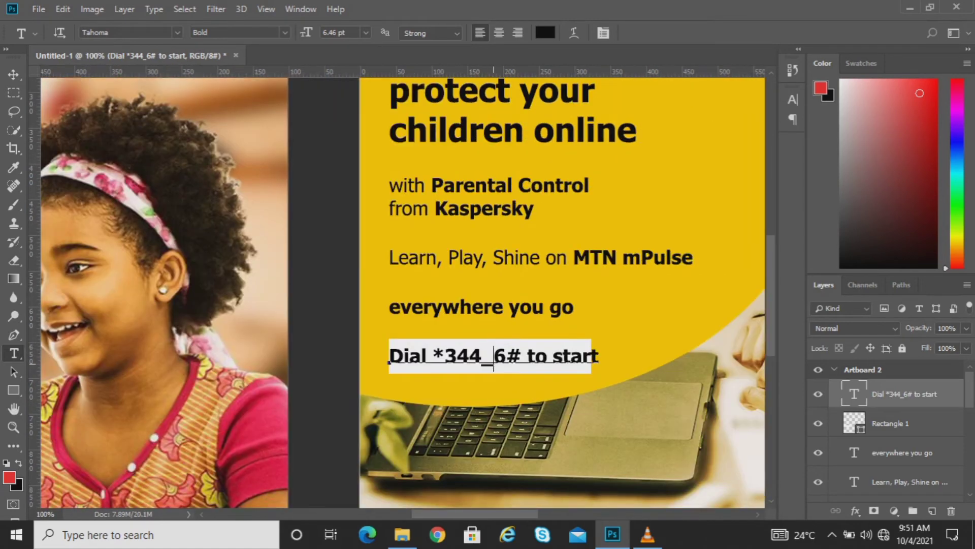
{"action": "key", "text": "BackSpace"}
{"action": "type", "text": "8"}
{"action": "key", "text": "BackSpace"}
{"action": "type", "text": "*"}
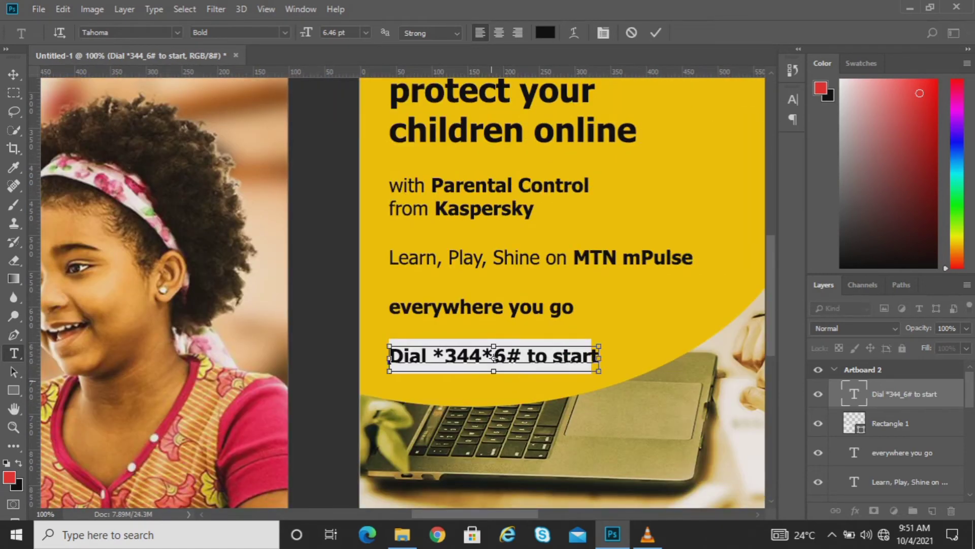
{"action": "key", "text": "ctrl+Return"}
Resize the white rectangle to leave a narrow margin on both sides of the "Dial *344*6# to start" text and trim its top edge.
{"action": "key", "text": "v"}
{"action": "left_click", "coordinate": [574, 343]}
{"action": "key", "text": "ctrl+t"}
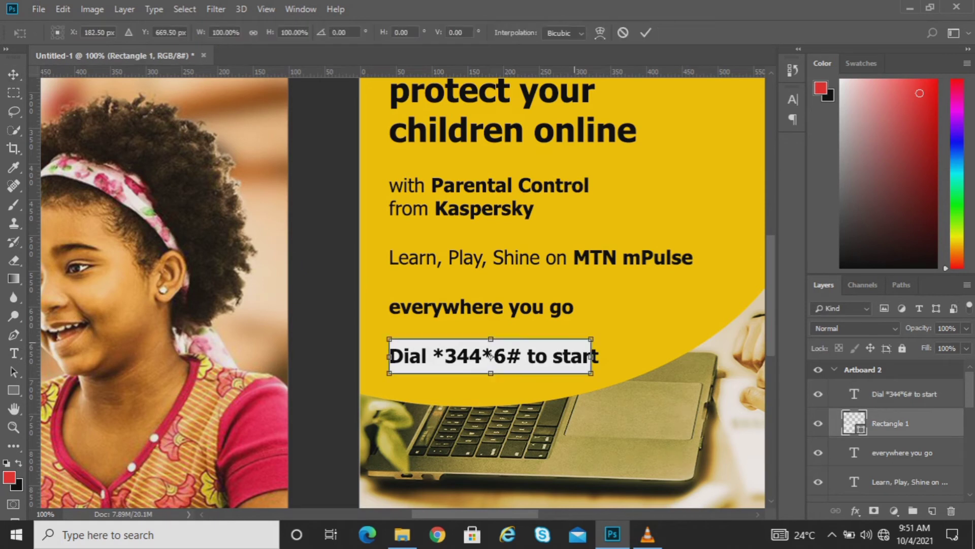
{"action": "left_click_drag", "start_coordinate": [489, 342], "coordinate": [489, 345]}
{"action": "left_click_drag", "start_coordinate": [593, 359], "coordinate": [611, 363]}
{"action": "left_click_drag", "start_coordinate": [389, 357], "coordinate": [381, 356]}
{"action": "key", "text": "Return"}
Shift the yellow ellipse on Artboard 2 slightly down and left, and stretch its height to about 110%.
{"action": "key", "text": "ctrl+minus"}
{"action": "key", "text": "ctrl+minus"}
{"action": "key", "text": "ctrl+minus"}
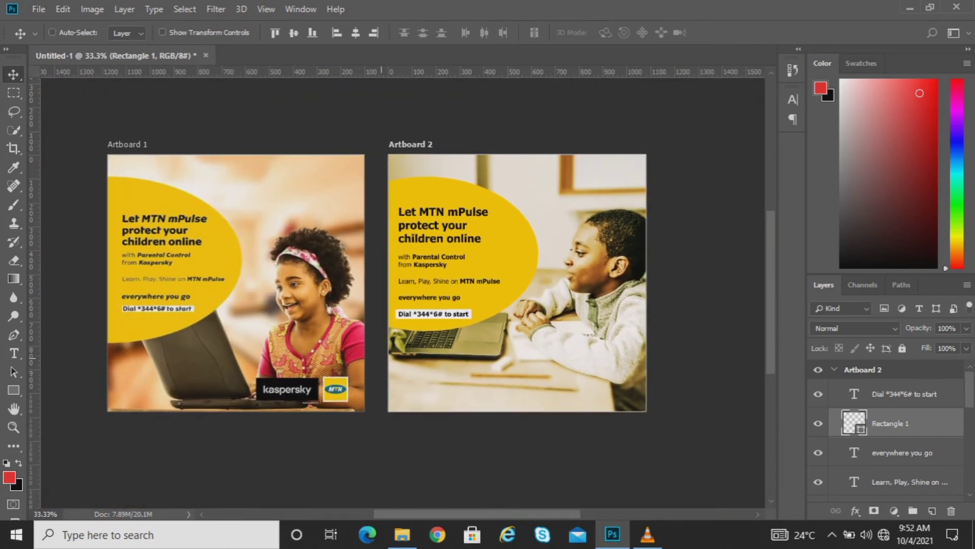
{"action": "key", "text": "ctrl+plus"}
{"action": "left_click_drag", "start_coordinate": [318, 307], "coordinate": [444, 308]}
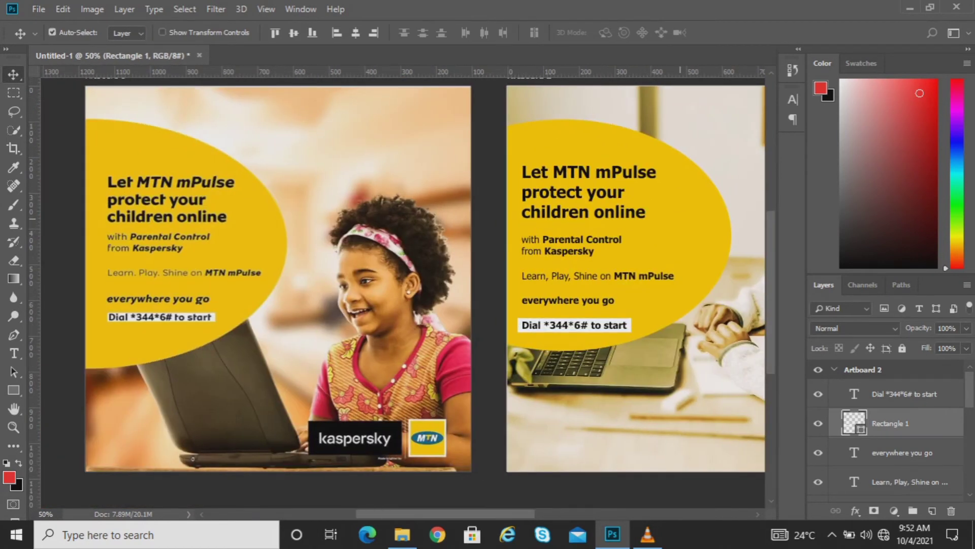
{"action": "left_click", "coordinate": [675, 225]}
{"action": "left_click_drag", "start_coordinate": [688, 212], "coordinate": [679, 223]}
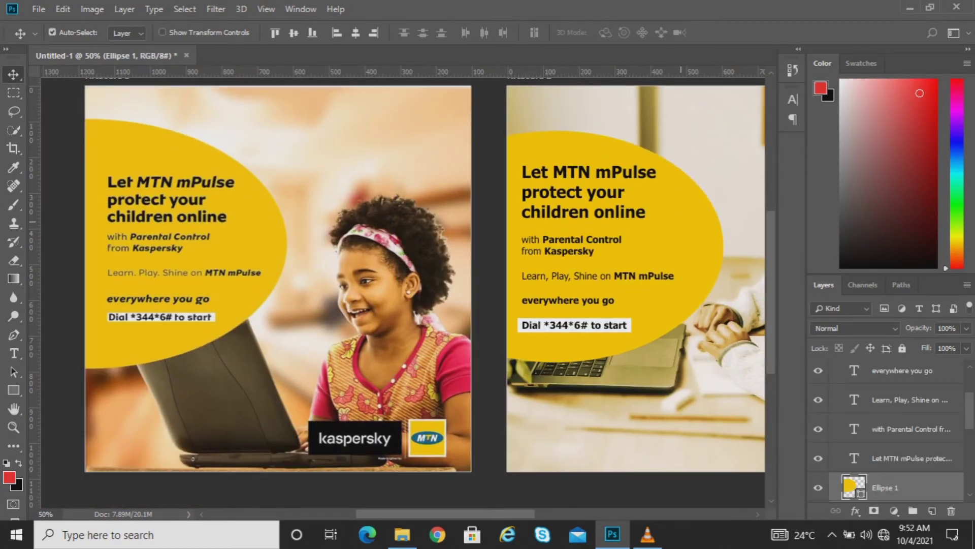
{"action": "key", "text": "ctrl+t"}
{"action": "left_click_drag", "start_coordinate": [554, 131], "coordinate": [554, 119]}
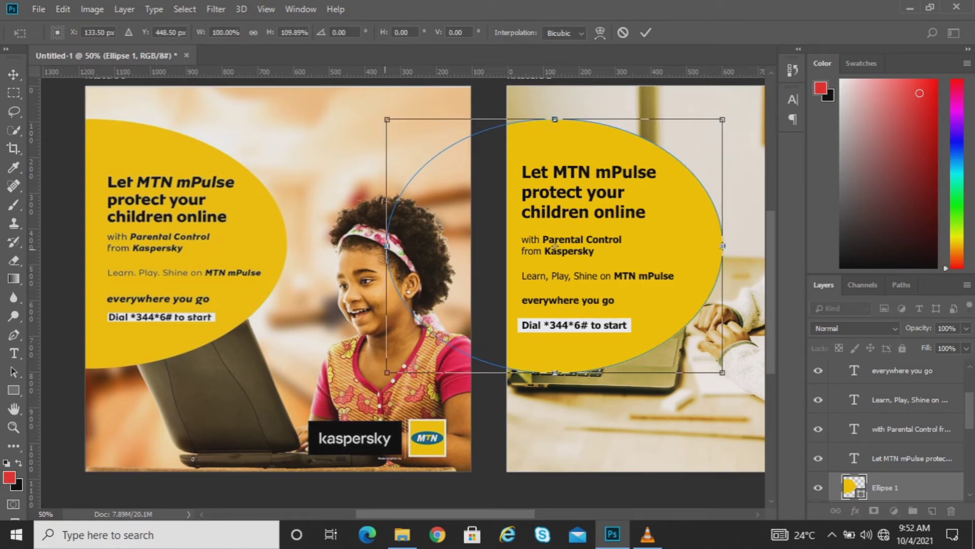
{"action": "key", "text": "Return"}
Enlarge both boy photo layers together to about 114% and shift them right and down on Artboard 2.
{"action": "scroll", "coordinate": [554, 248], "scroll_direction": "right", "scroll_amount": 2}
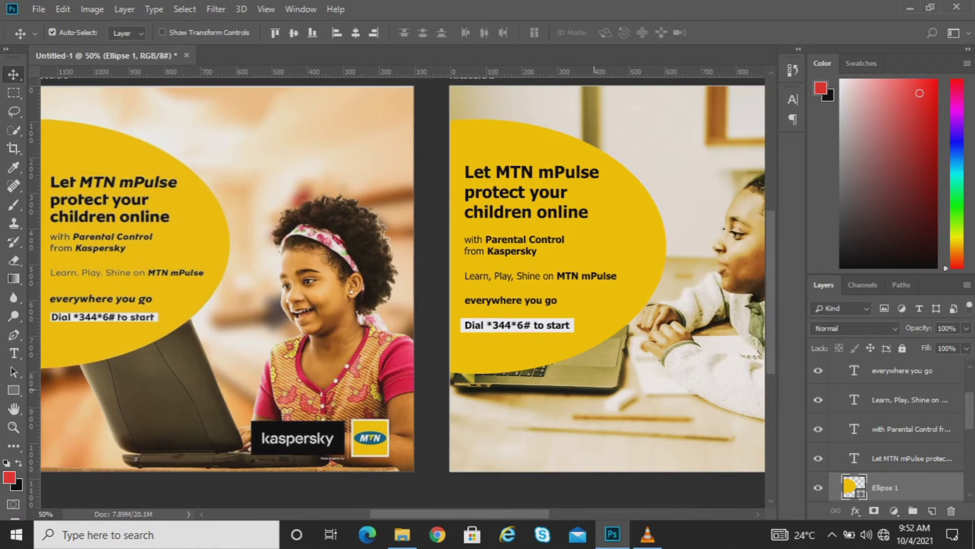
{"action": "scroll", "coordinate": [594, 389], "scroll_direction": "right", "scroll_amount": 5}
{"action": "left_click", "coordinate": [659, 357]}
{"action": "key", "text": "ctrl+minus"}
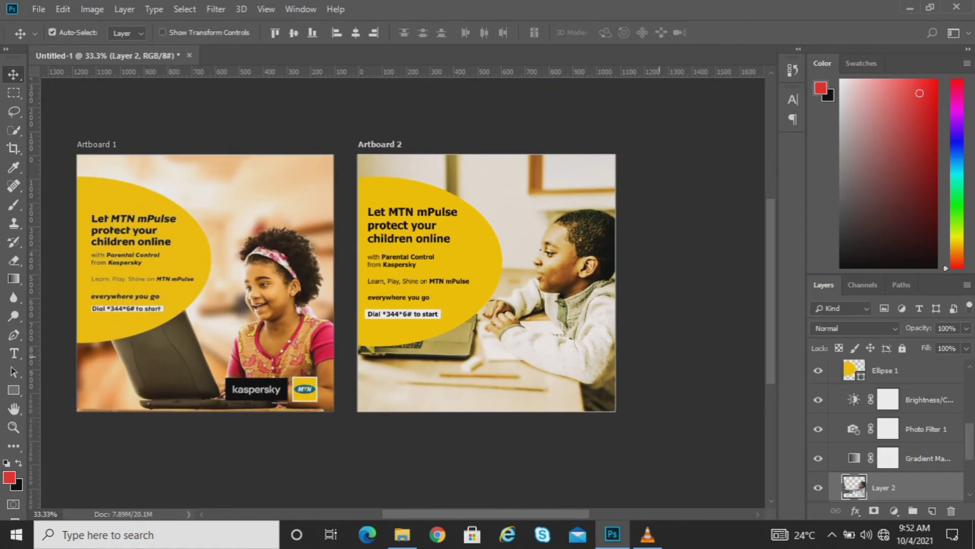
{"action": "scroll", "coordinate": [893, 430], "scroll_direction": "down", "scroll_amount": 1}
{"action": "key", "text": "ctrl+t"}
{"action": "key", "text": "Return"}
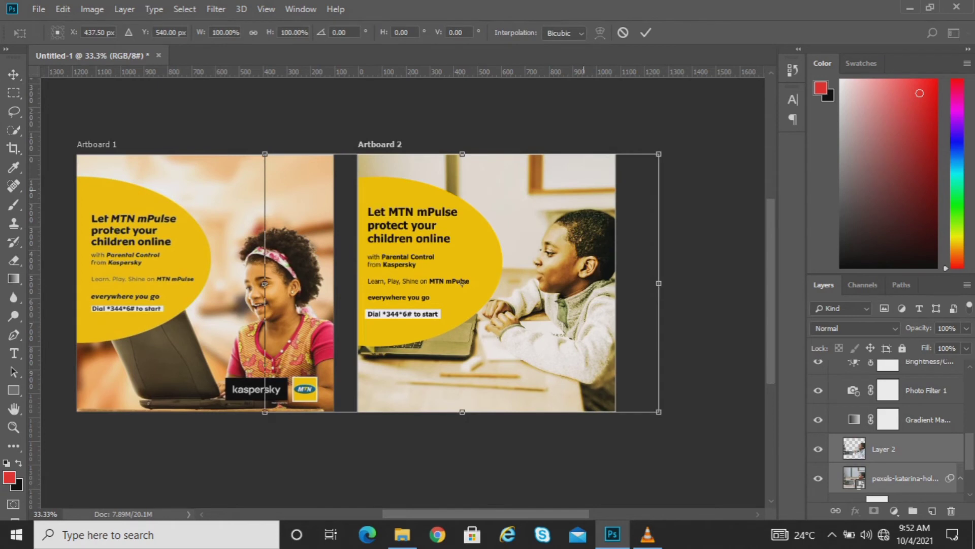
{"action": "left_click_drag", "start_coordinate": [461, 283], "coordinate": [502, 318]}
{"action": "left_click_drag", "start_coordinate": [305, 190], "coordinate": [251, 153]}
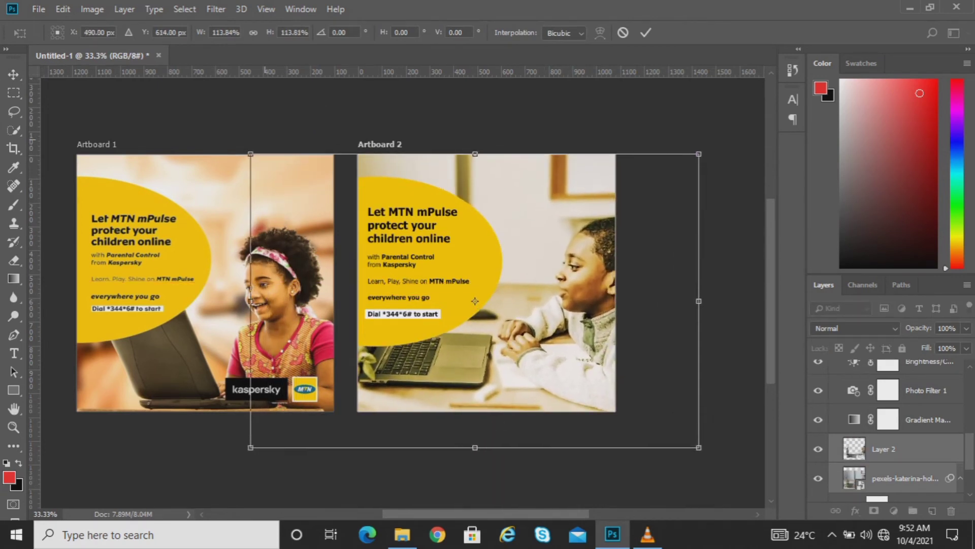
{"action": "mouse_move", "coordinate": [474, 300]}
{"action": "left_mouse_down"}
{"action": "mouse_move", "coordinate": [523, 301]}
{"action": "mouse_move", "coordinate": [487, 301]}
{"action": "left_mouse_up"}
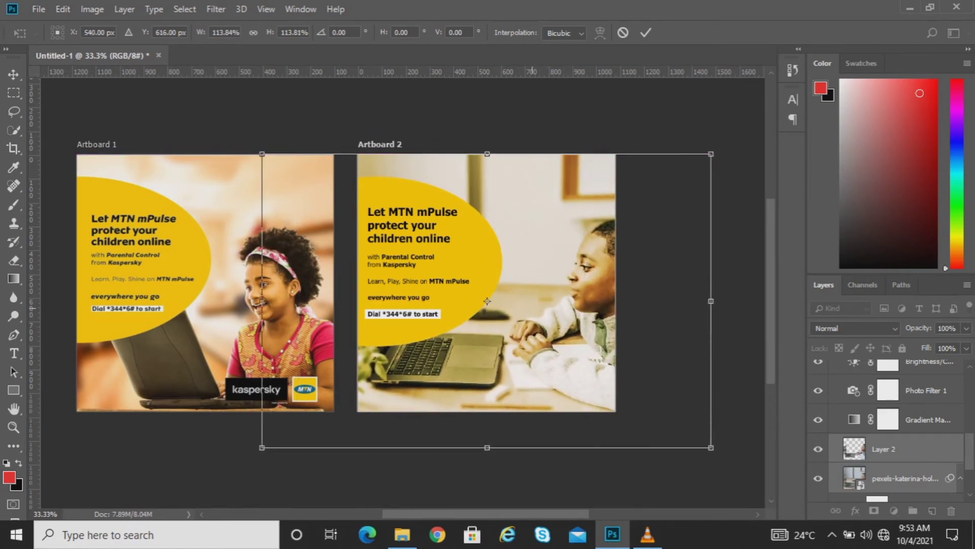
{"action": "key", "text": "Return"}
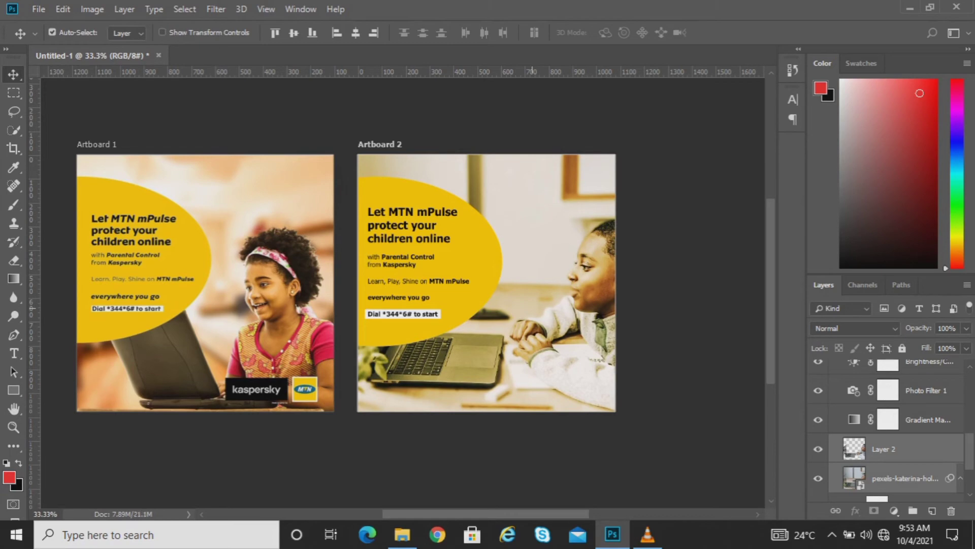
Switch to File Explorer and place the MTN LOGO image from the Creating Social Media Content for Brands folder onto Artboard 2.
{"action": "key", "text": "alt+Tab"}
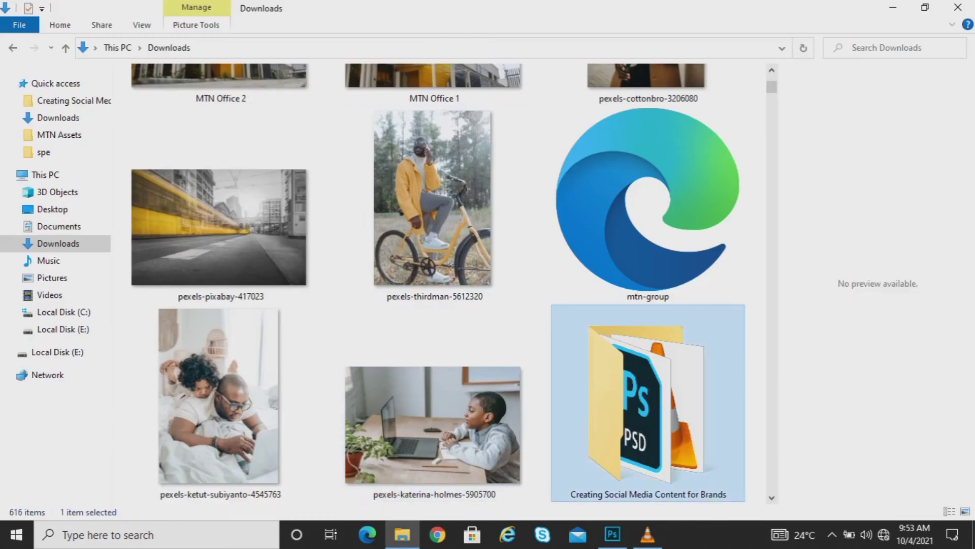
{"action": "double_click", "coordinate": [635, 401]}
{"action": "double_click", "coordinate": [163, 114]}
{"action": "key", "text": "alt+Tab"}
{"action": "left_click_drag", "start_coordinate": [324, 110], "coordinate": [482, 244]}
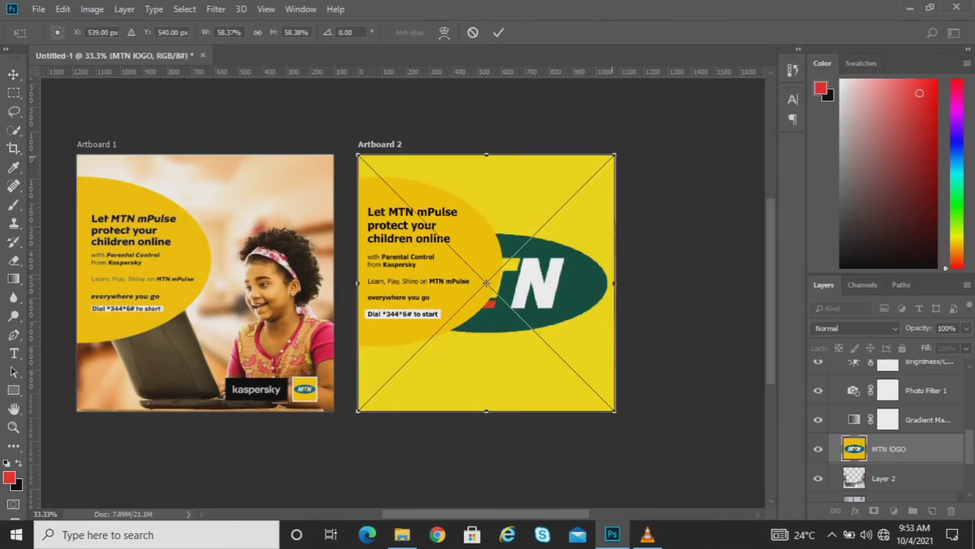
Scale the placed MTN logo down to about 134 by 134 px beside the laptop.
{"action": "left_click_drag", "start_coordinate": [613, 156], "coordinate": [518, 251]}
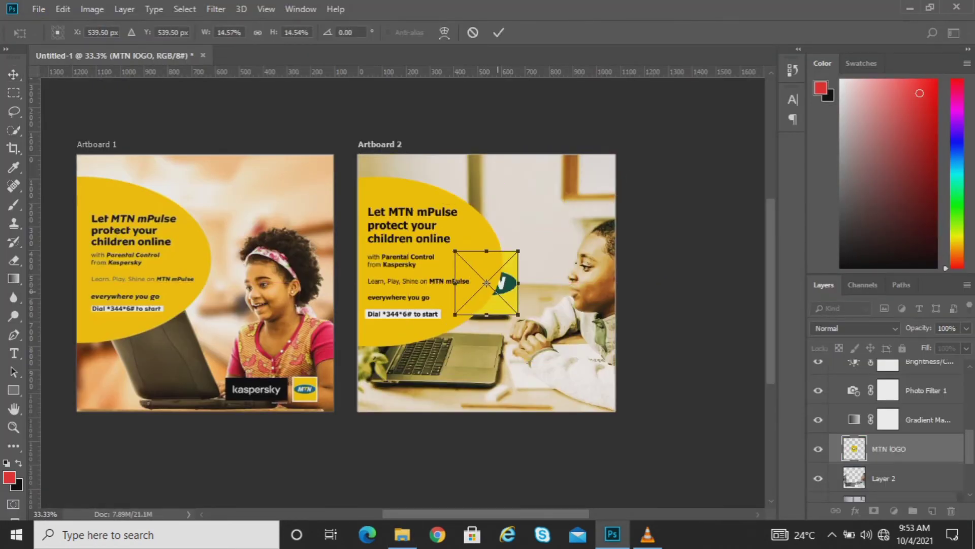
{"action": "left_click_drag", "start_coordinate": [487, 282], "coordinate": [537, 361]}
{"action": "left_click_drag", "start_coordinate": [569, 331], "coordinate": [549, 352]}
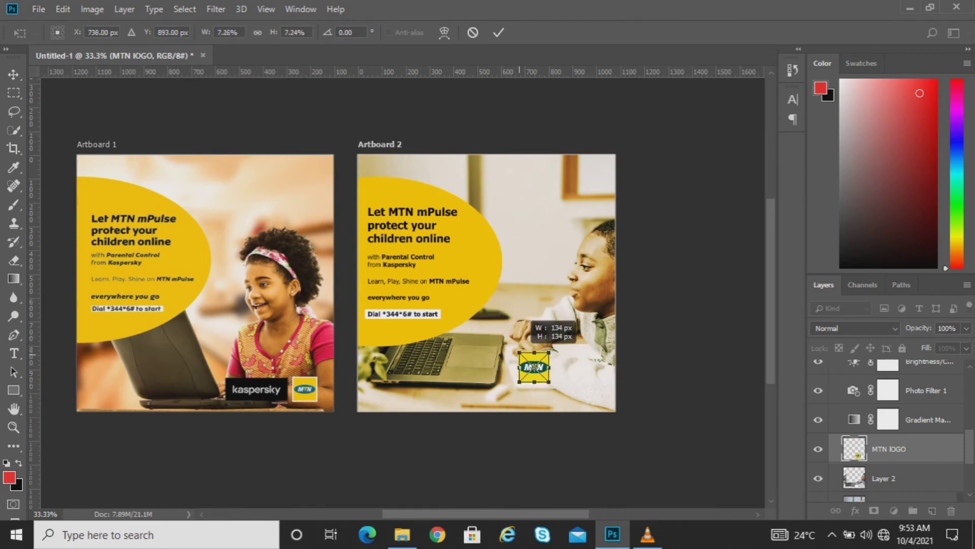
{"action": "key", "text": "Return"}
Bring the MTN LOGO layer to the top of Artboard 2's layers and move the logo to the artboard's lower-right corner.
{"action": "left_click_drag", "start_coordinate": [889, 449], "coordinate": [864, 389]}
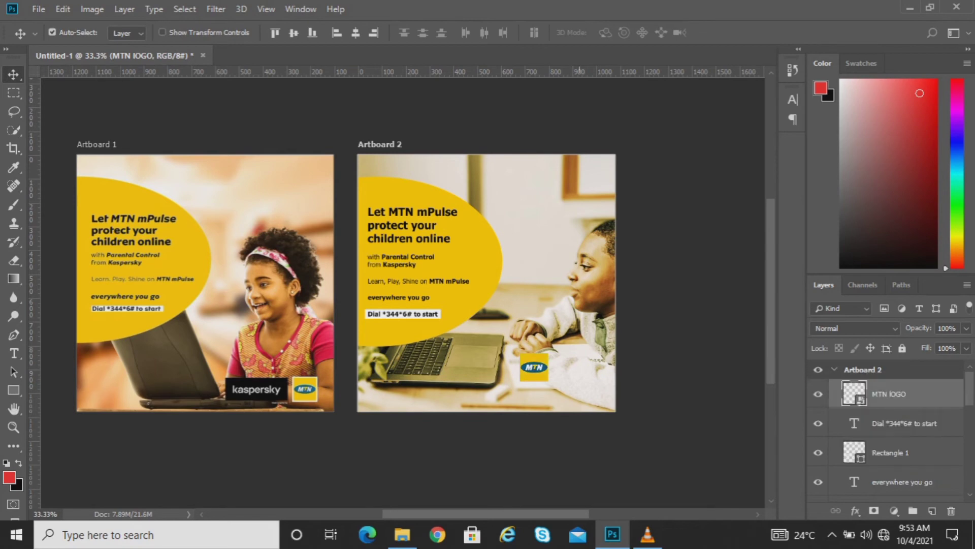
{"action": "left_click_drag", "start_coordinate": [543, 354], "coordinate": [599, 387]}
{"action": "key", "text": "ctrl+plus"}
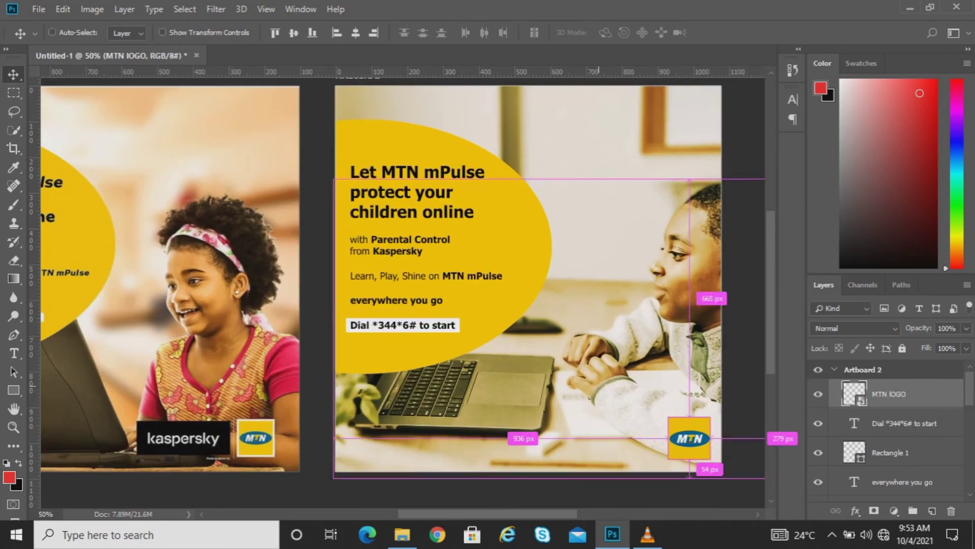
Draw a black rectangle without stroke, about 329 by 115 px, directly against the left side of the MTN logo.
{"action": "key", "text": "u"}
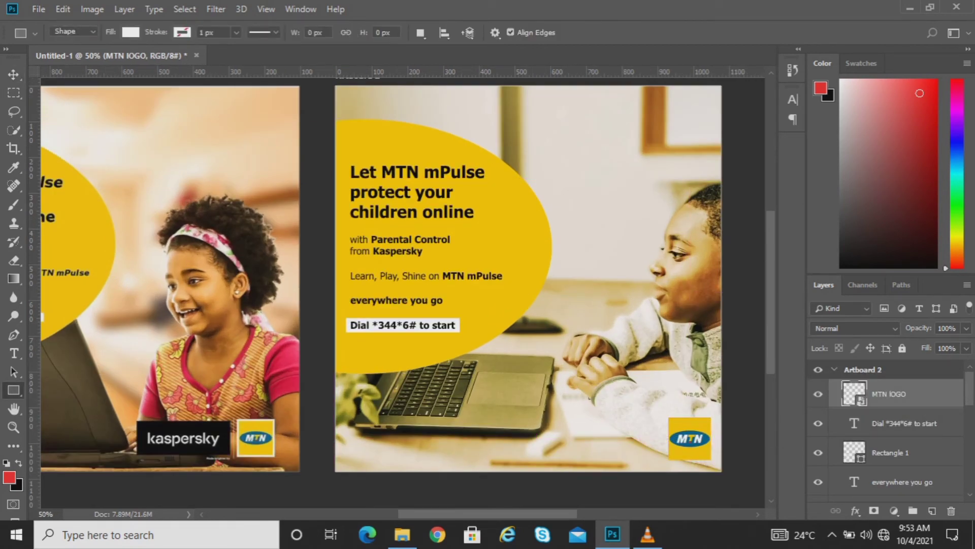
{"action": "left_click", "coordinate": [130, 32]}
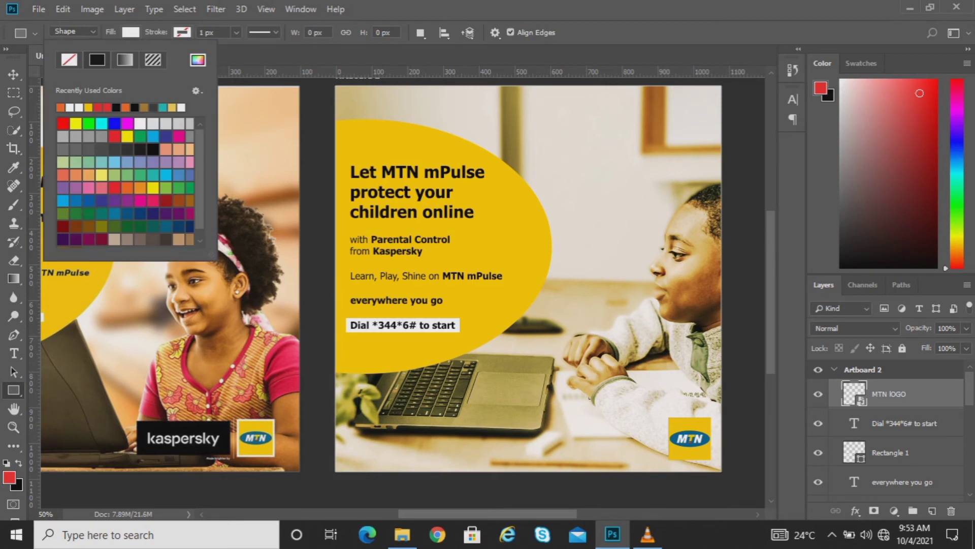
{"action": "left_click", "coordinate": [153, 149]}
{"action": "left_click", "coordinate": [182, 32]}
{"action": "left_click", "coordinate": [700, 478]}
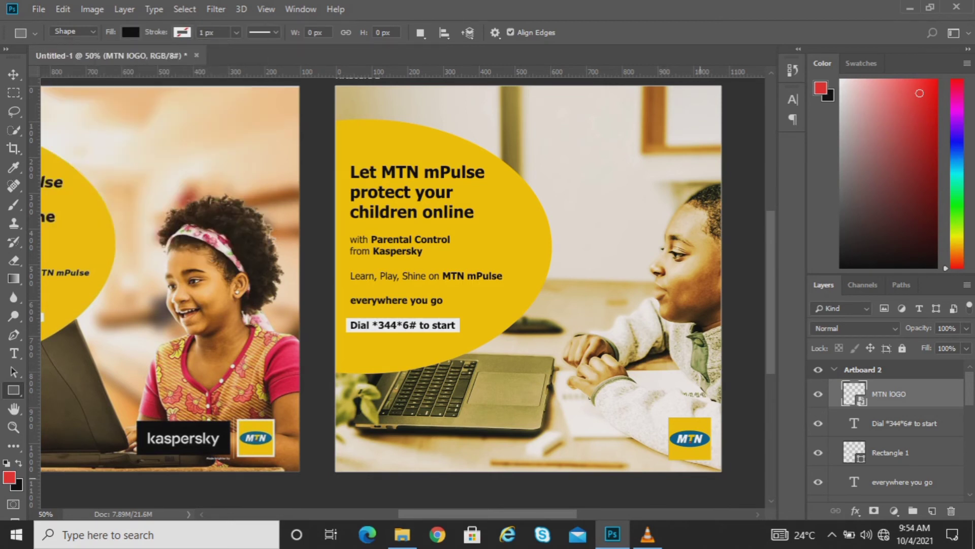
{"action": "left_click_drag", "start_coordinate": [670, 419], "coordinate": [552, 460]}
{"action": "left_click", "coordinate": [884, 83]}
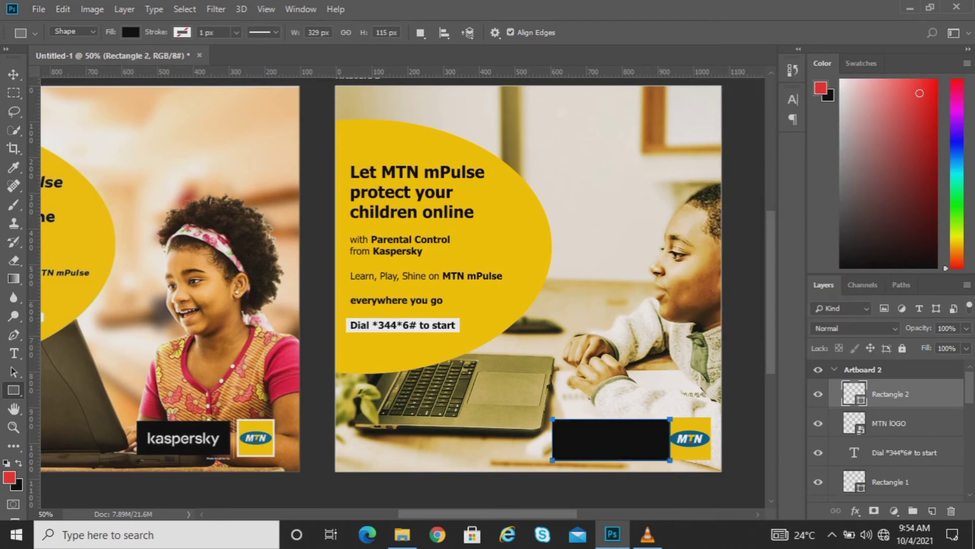
Add the text "kaspersky" in white on a new layer over the black rectangle beside the MTN logo.
{"action": "left_click", "coordinate": [932, 510]}
{"action": "key", "text": "t"}
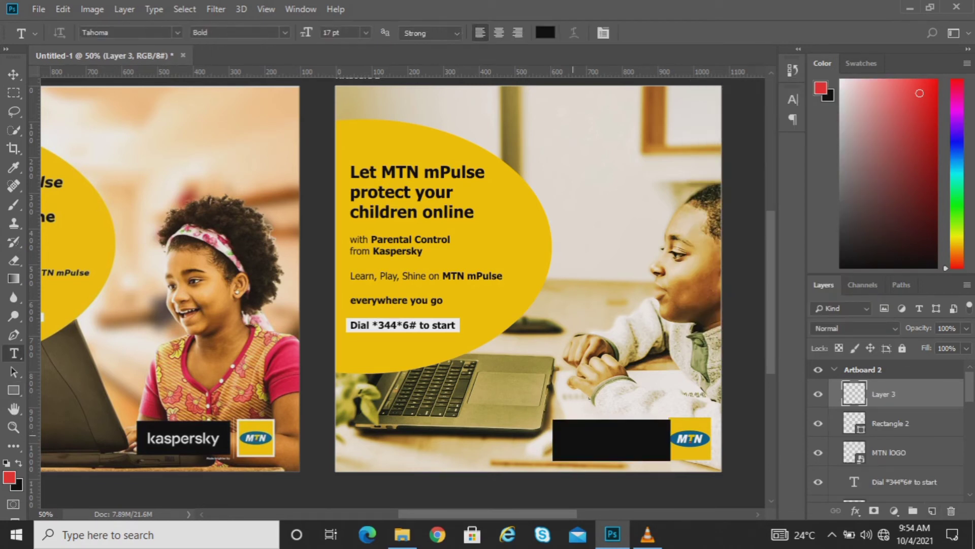
{"action": "left_click", "coordinate": [565, 441]}
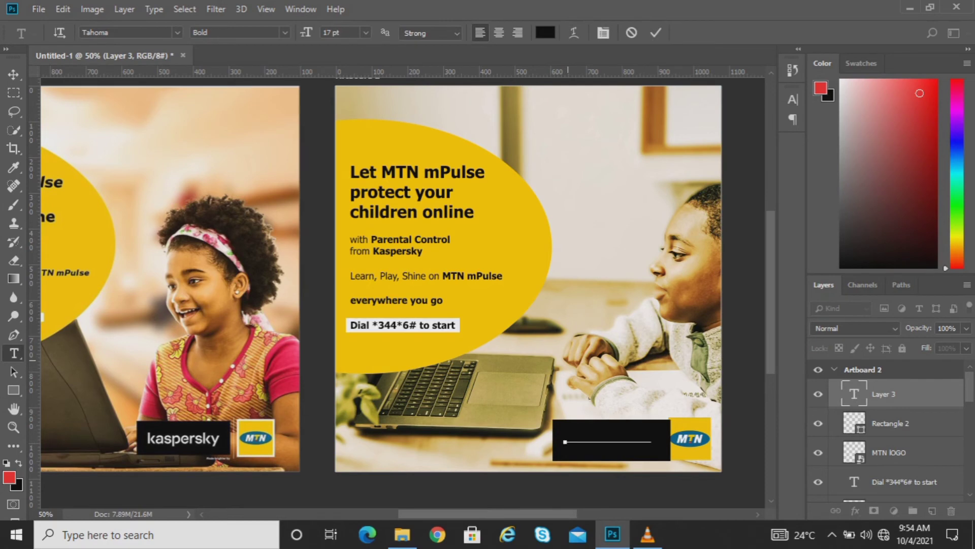
{"action": "key", "text": "ctrl+a"}
{"action": "left_click", "coordinate": [546, 33]}
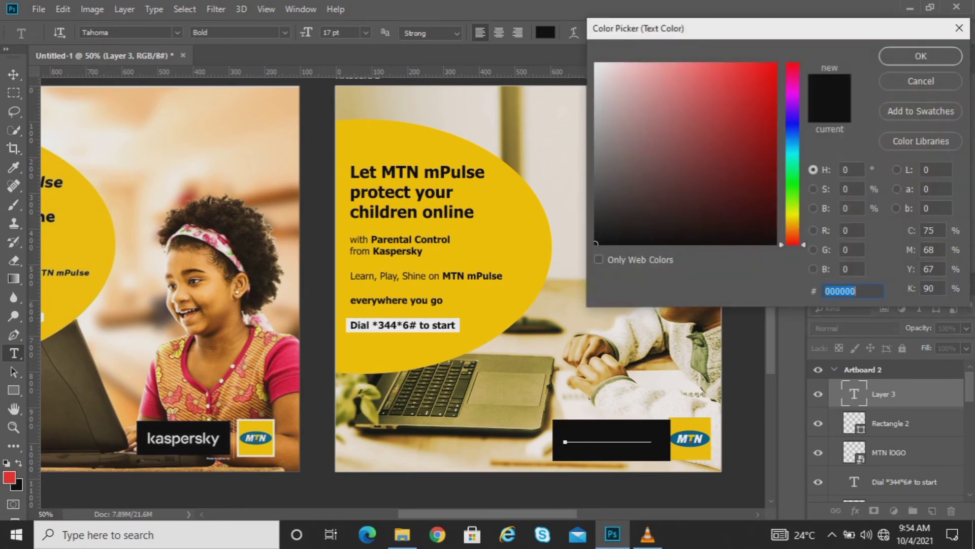
{"action": "left_click_drag", "start_coordinate": [752, 153], "coordinate": [595, 62]}
{"action": "key", "text": "Return"}
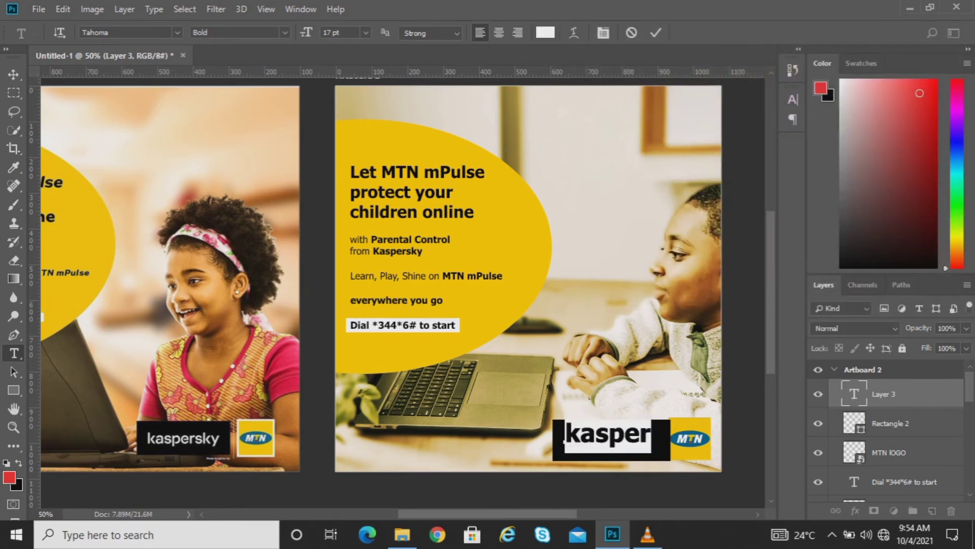
{"action": "left_click", "coordinate": [651, 435]}
{"action": "type", "text": "sky"}
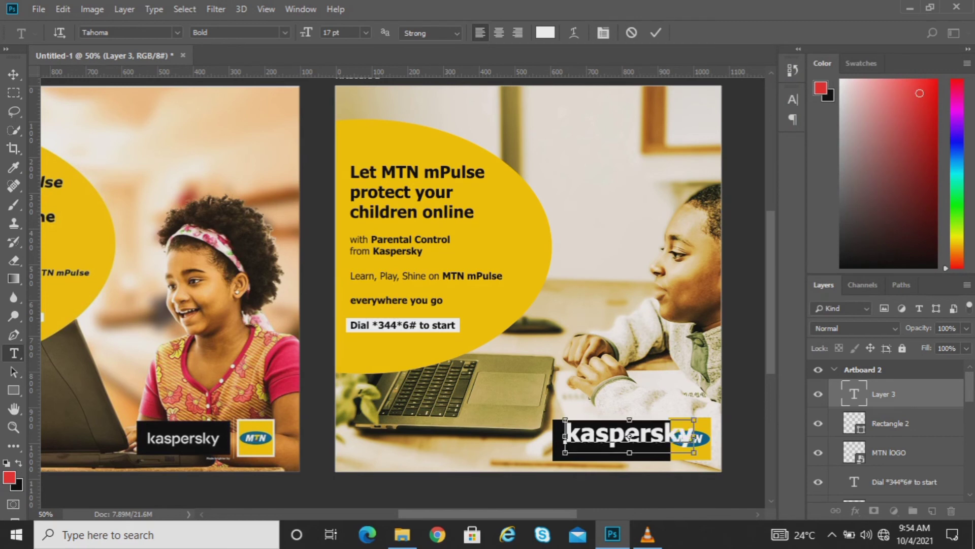
Change the kaspersky text to the non-bold Tahoma style and scale it down to about 231 by 68 px inside the black rectangle.
{"action": "key", "text": "ctrl+a"}
{"action": "left_click", "coordinate": [285, 32]}
{"action": "left_click", "coordinate": [229, 46]}
{"action": "left_click", "coordinate": [655, 32]}
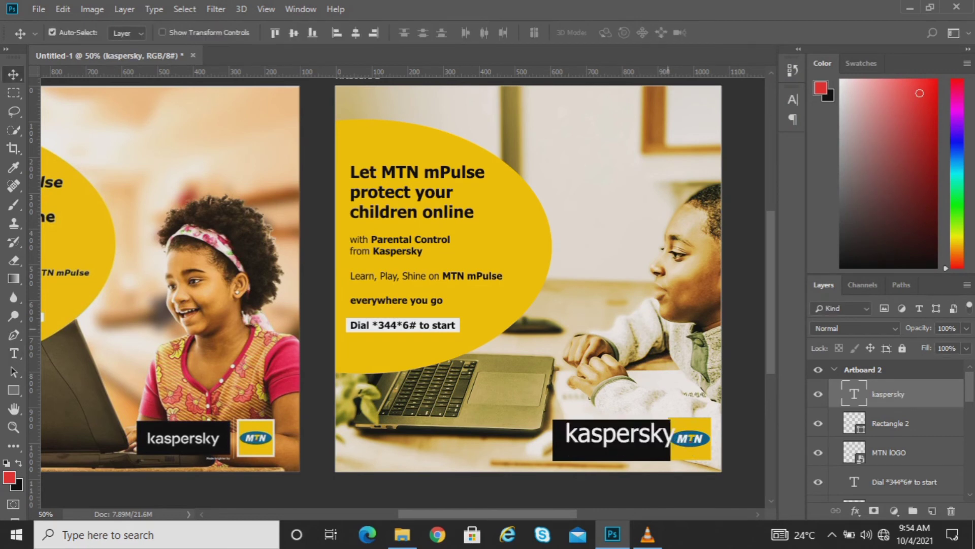
{"action": "key", "text": "ctrl+t"}
{"action": "left_click_drag", "start_coordinate": [674, 420], "coordinate": [649, 427]}
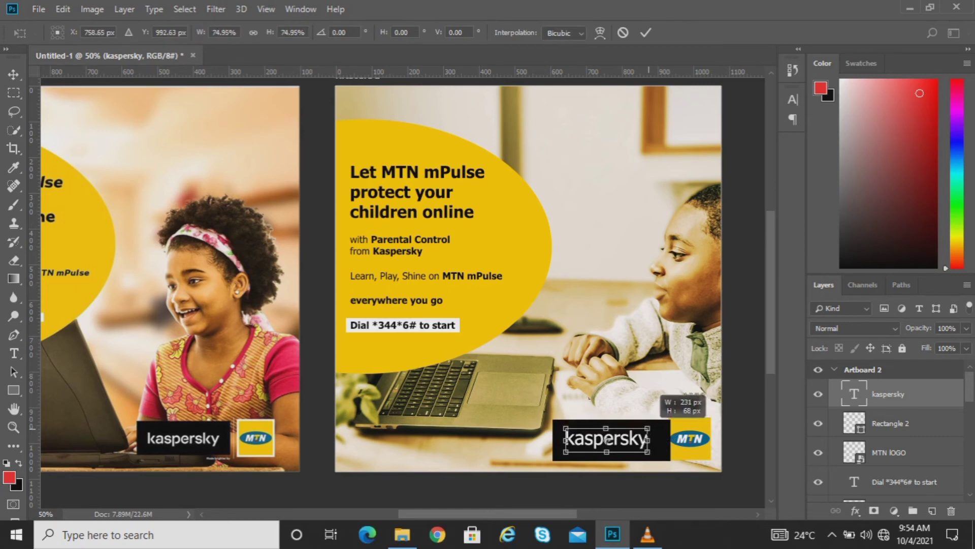
{"action": "key", "text": "Return"}
Stretch the black rectangle to match the MTN logo's height and shift it with the centred kaspersky text slightly left, leaving a narrow gap beside the logo.
{"action": "key", "text": "ctrl+plus"}
{"action": "key", "text": "ctrl+plus"}
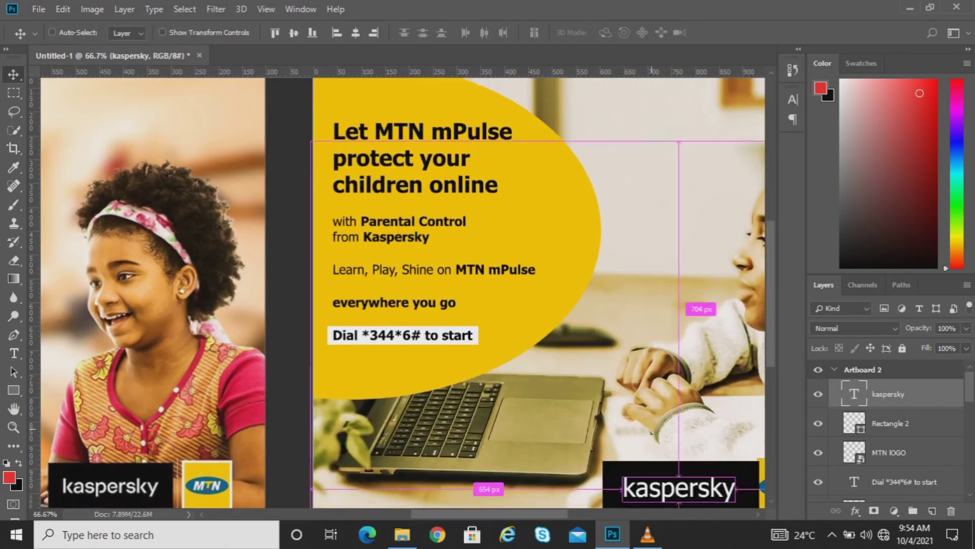
{"action": "scroll", "coordinate": [399, 411], "scroll_direction": "down", "scroll_amount": 5}
{"action": "scroll", "coordinate": [399, 411], "scroll_direction": "right", "scroll_amount": 5}
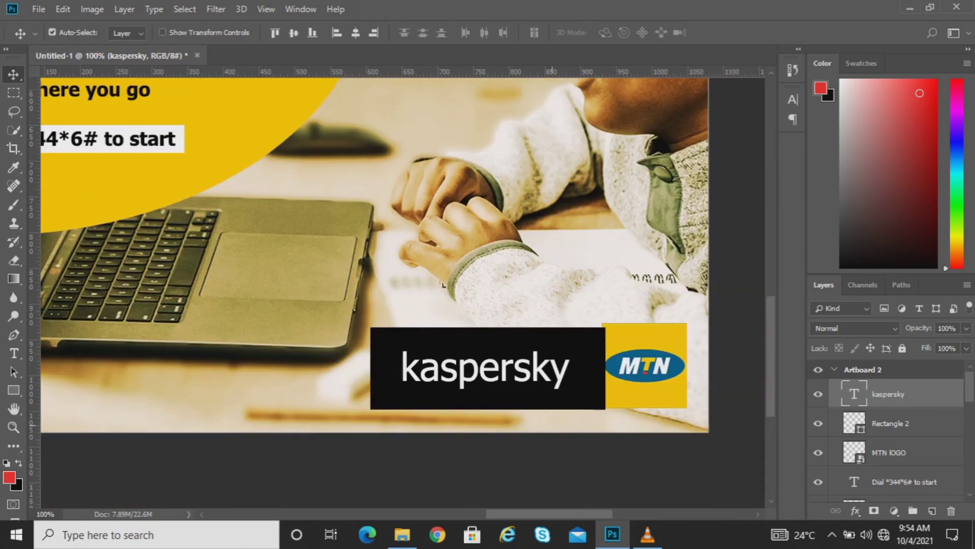
{"action": "left_click", "coordinate": [483, 340]}
{"action": "key", "text": "ctrl+t"}
{"action": "left_click_drag", "start_coordinate": [419, 327], "coordinate": [418, 323]}
{"action": "left_click_drag", "start_coordinate": [478, 345], "coordinate": [446, 374]}
{"action": "key", "text": "Return"}
{"action": "left_click", "coordinate": [454, 372]}
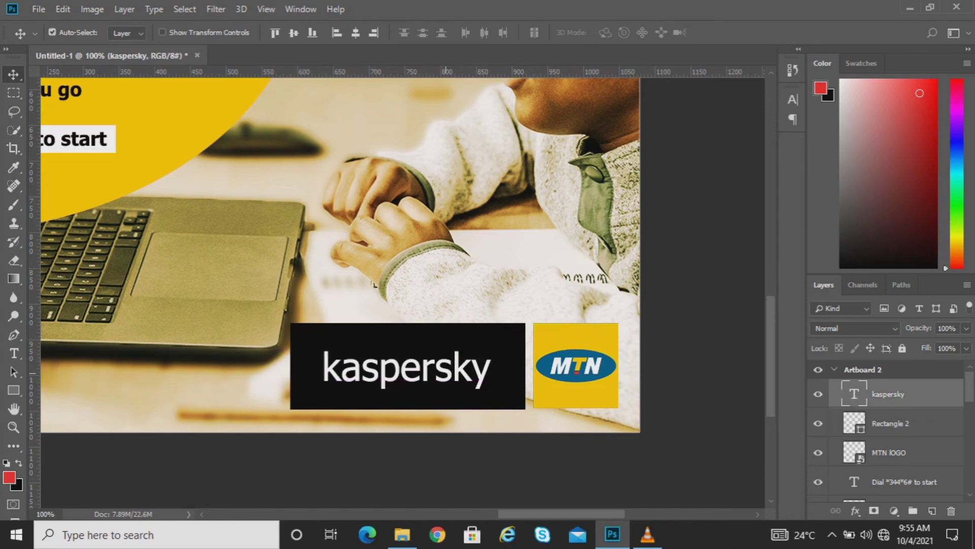
Select the kaspersky text, black rectangle and MTN logo together and scale them down proportionally toward the artboard's lower-right corner.
{"action": "key", "text": "ctrl+0"}
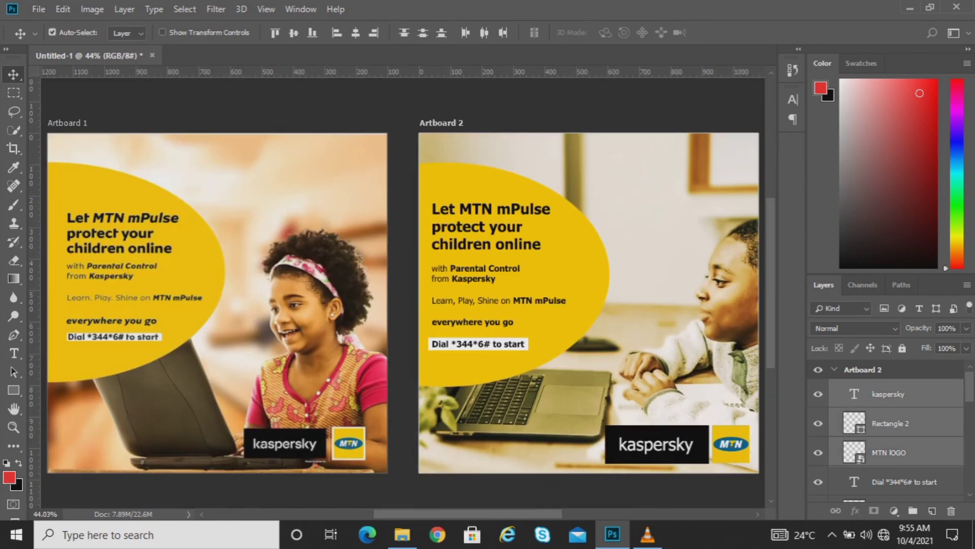
{"action": "key", "text": "ctrl+t"}
{"action": "left_click_drag", "start_coordinate": [605, 425], "coordinate": [637, 433]}
{"action": "key", "text": "Return"}
Nudge the scaled Kaspersky and MTN logo block slightly upward from the artboard's bottom edge.
{"action": "key", "text": "Up"}
{"action": "key", "text": "Up"}
{"action": "key", "text": "Up"}
{"action": "key", "text": "Up"}
{"action": "key", "text": "Up"}
{"action": "key", "text": "Up"}
{"action": "key", "text": "Up"}
{"action": "key", "text": "Up"}
{"action": "key", "text": "Up"}
{"action": "key", "text": "Up"}
{"action": "key", "text": "Up"}
{"action": "key", "text": "Up"}
{"action": "key", "text": "Up"}
{"action": "key", "text": "Up"}
{"action": "key", "text": "Up"}
{"action": "key", "text": "Up"}
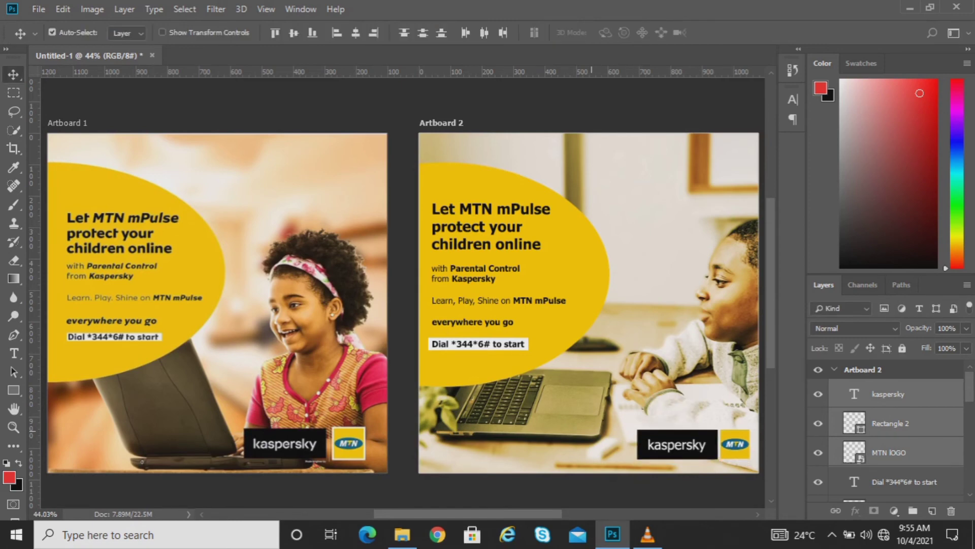
Select the MTN logo on Artboard 2 on its own.
{"action": "scroll", "coordinate": [641, 430], "scroll_direction": "right", "scroll_amount": 3}
{"action": "left_click", "coordinate": [646, 434]}
{"action": "left_click", "coordinate": [609, 444]}
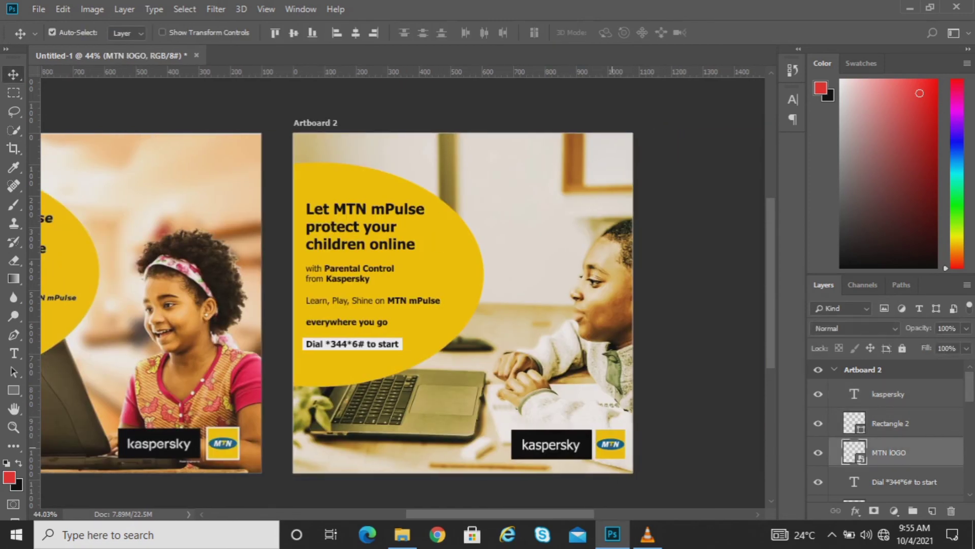